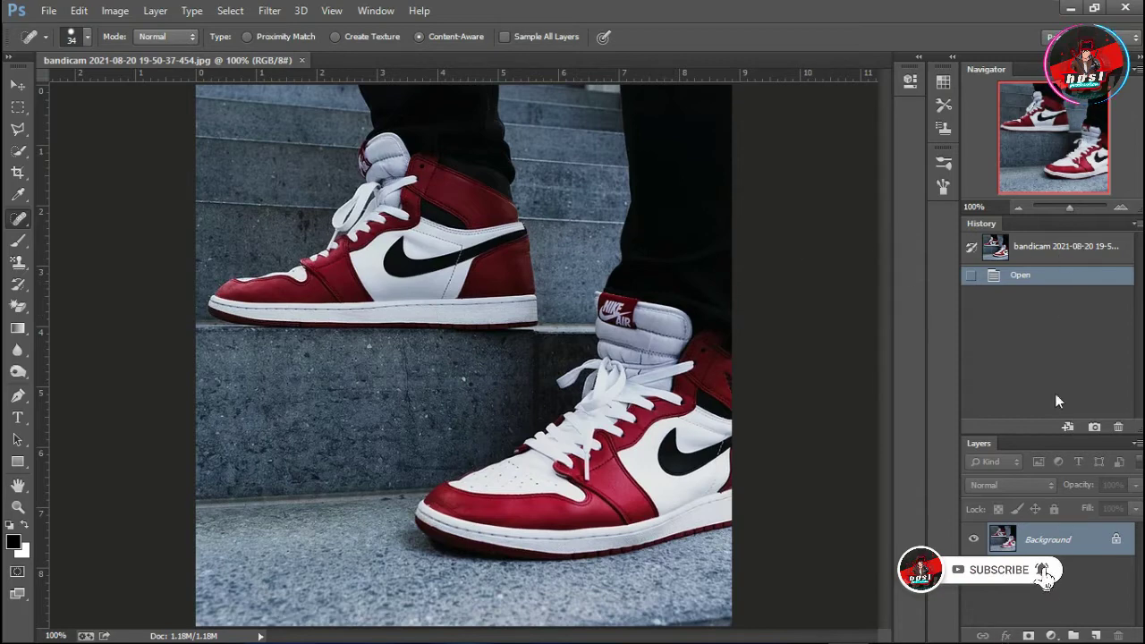
Step: Bring up the New Layer dialog to turn the locked Background photo into Layer 0
{"action": "double_click", "coordinate": [1116, 547]}
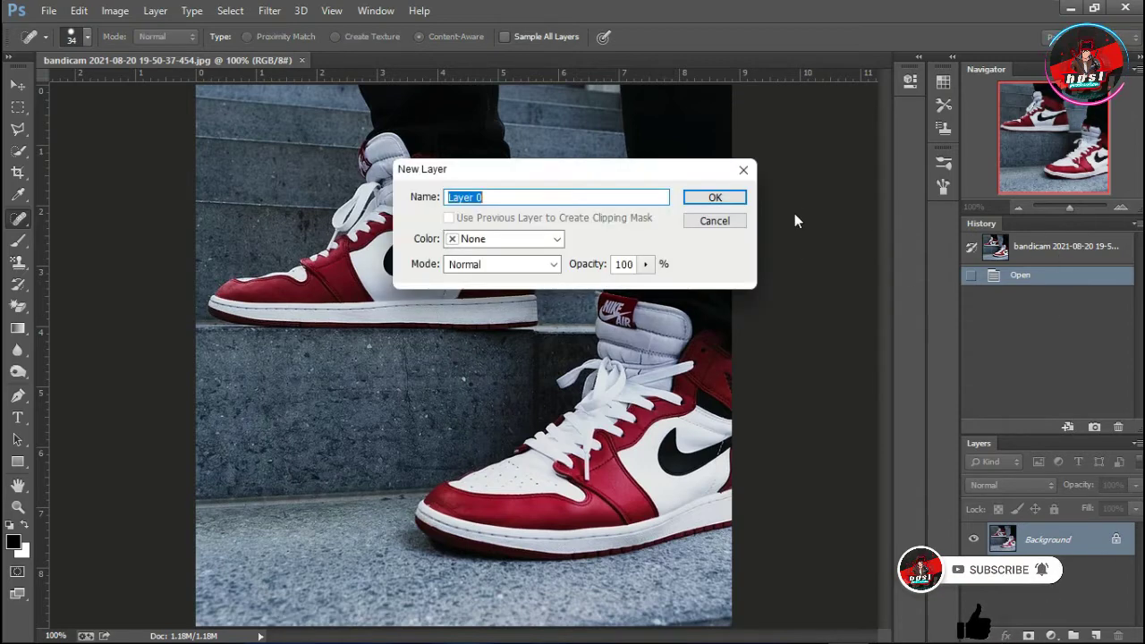
Step: Unlock the photo as Layer 0 and darken it with Brightness/Contrast at brightness -78, contrast 26
{"action": "left_click", "coordinate": [726, 202]}
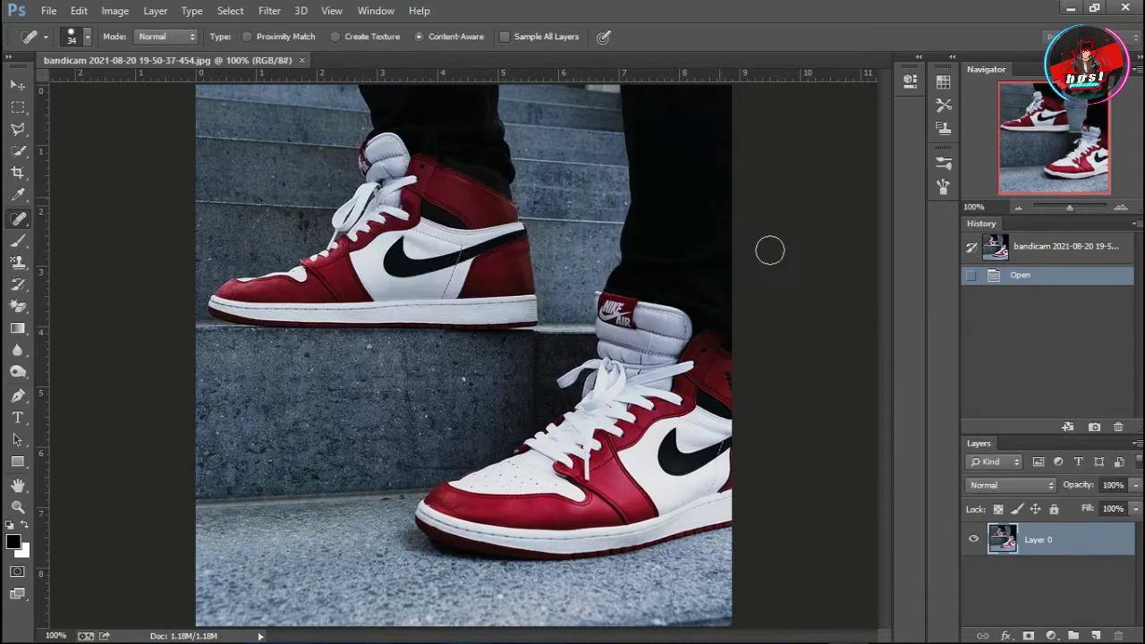
{"action": "left_click", "coordinate": [1051, 635]}
{"action": "left_click", "coordinate": [1040, 335]}
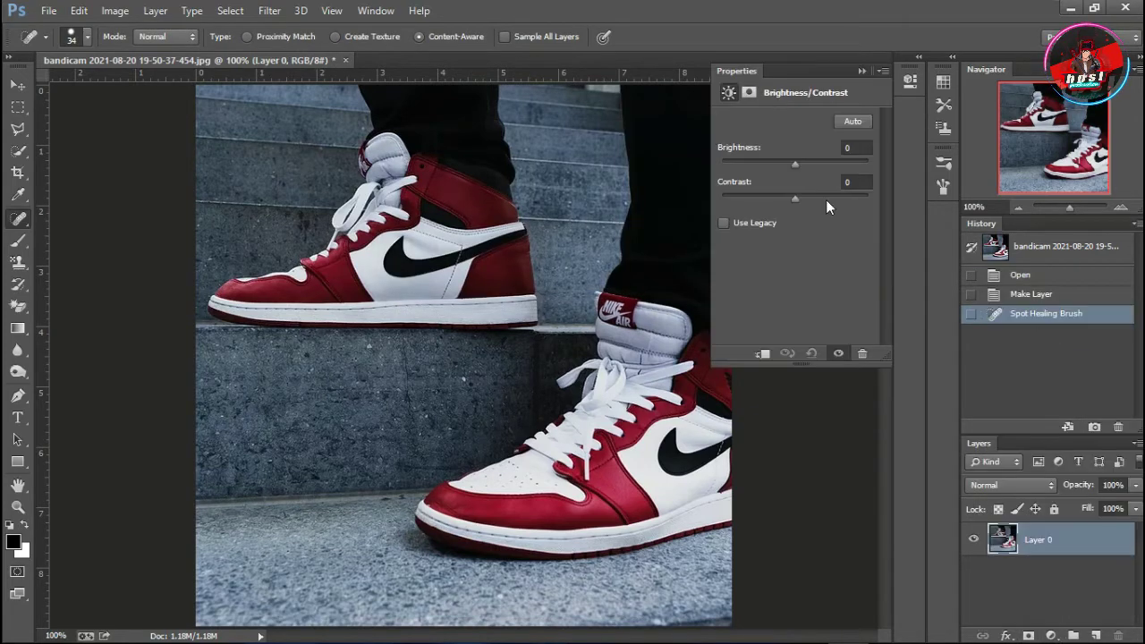
{"action": "mouse_move", "coordinate": [783, 163]}
{"action": "left_mouse_down"}
{"action": "mouse_move", "coordinate": [757, 168]}
{"action": "mouse_move", "coordinate": [803, 203]}
{"action": "left_mouse_up"}
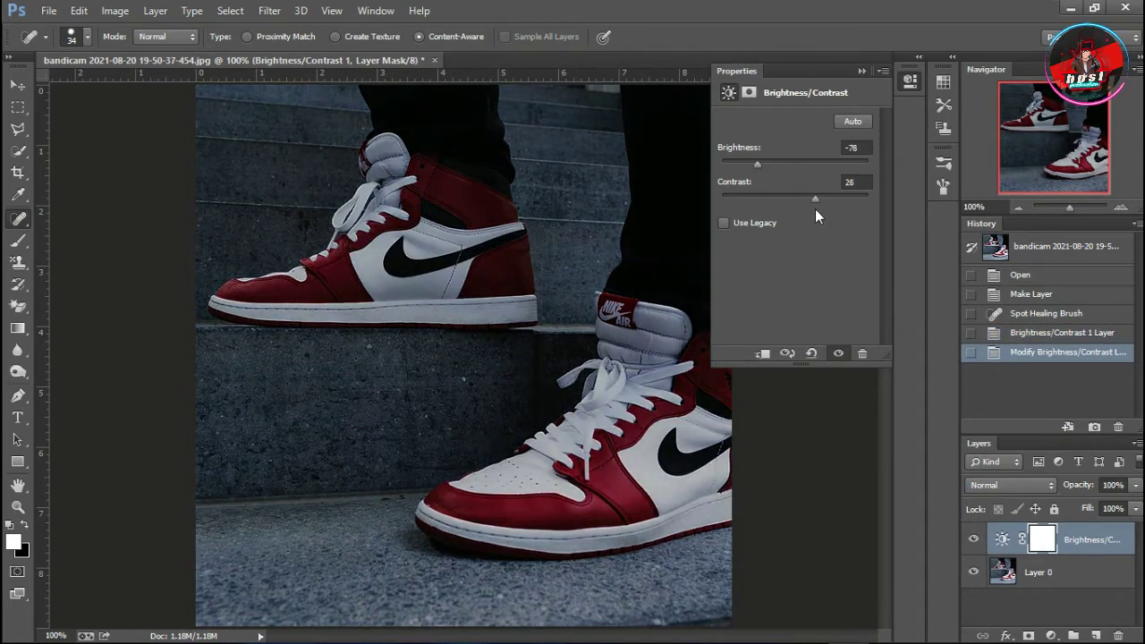
{"action": "left_click", "coordinate": [863, 72]}
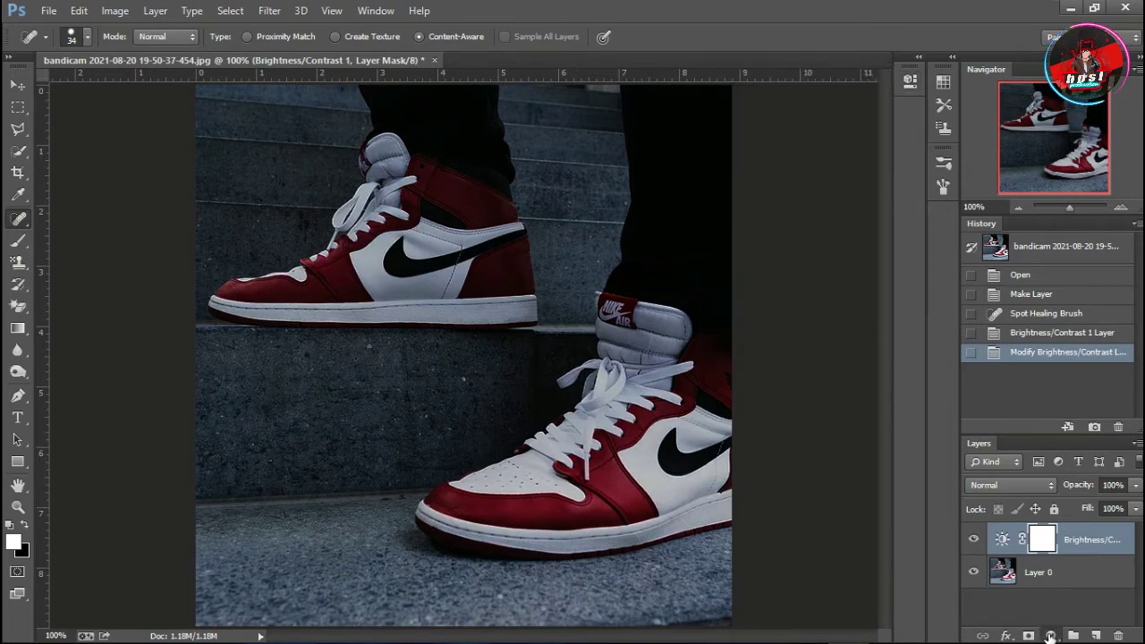
{"action": "left_click", "coordinate": [1051, 635]}
Step: Add a Curves layer pulling highlights down (223 to 202) and lifting the shadows
{"action": "left_click", "coordinate": [1051, 370]}
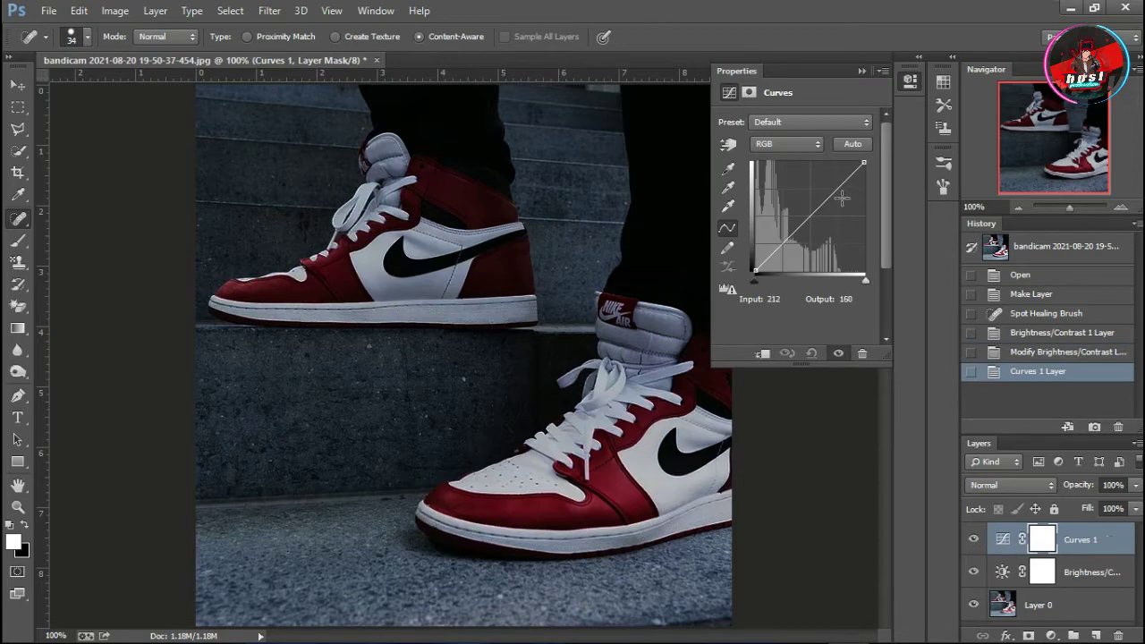
{"action": "left_click_drag", "start_coordinate": [834, 192], "coordinate": [833, 204]}
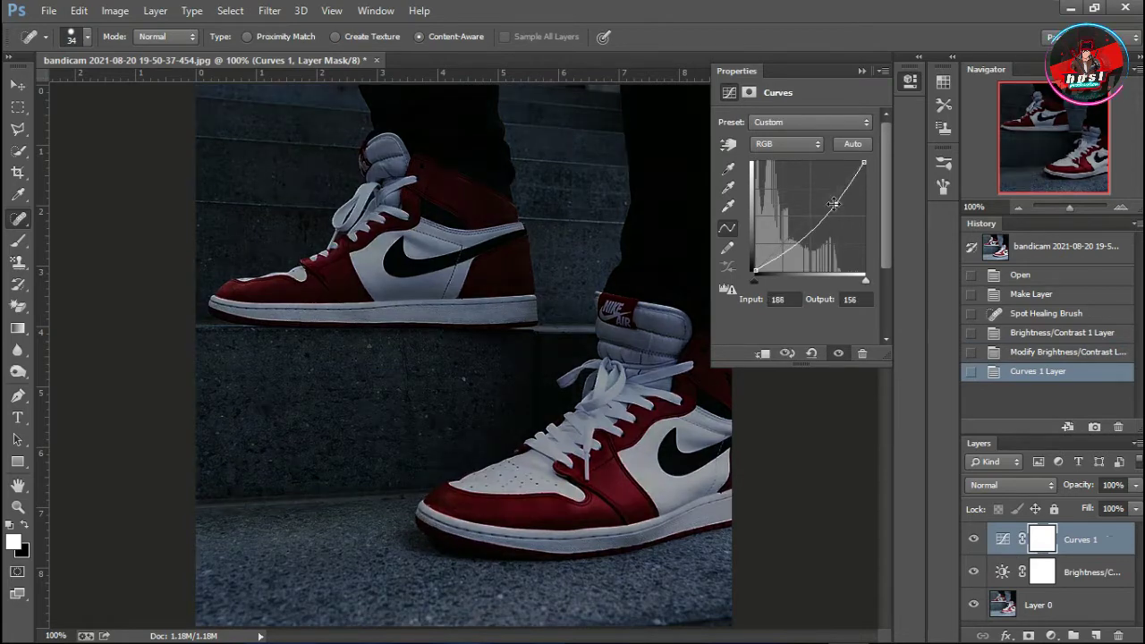
{"action": "mouse_move", "coordinate": [793, 238]}
{"action": "left_mouse_down"}
{"action": "mouse_move", "coordinate": [792, 225]}
{"action": "mouse_move", "coordinate": [773, 245]}
{"action": "left_mouse_up"}
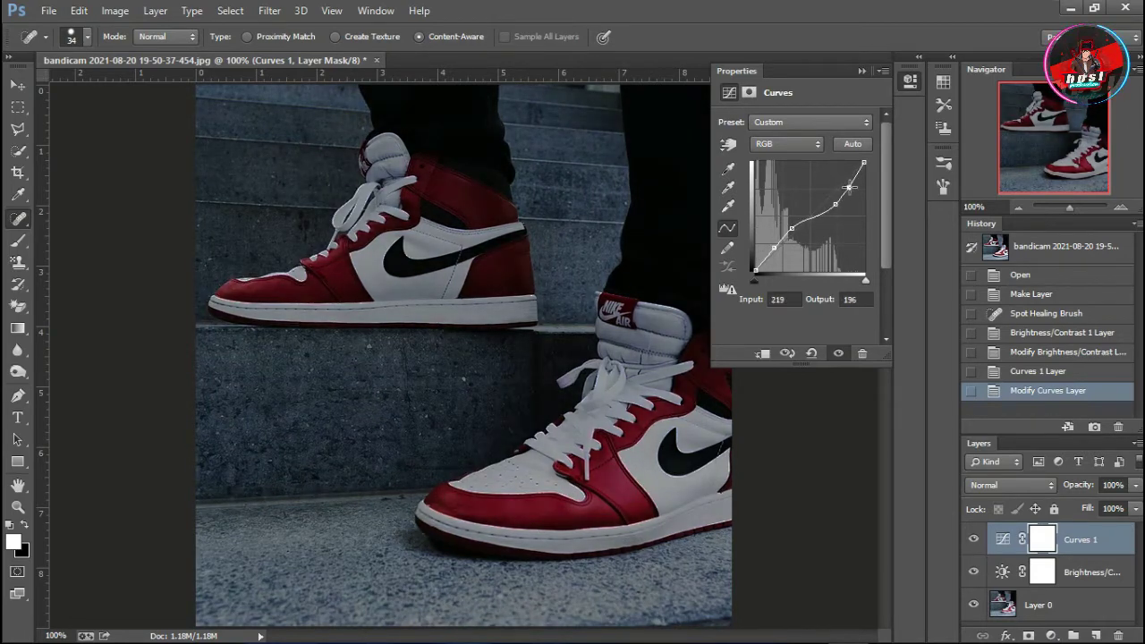
{"action": "mouse_move", "coordinate": [849, 187]}
{"action": "left_mouse_down"}
{"action": "mouse_move", "coordinate": [864, 169]}
{"action": "mouse_move", "coordinate": [872, 175]}
{"action": "mouse_move", "coordinate": [863, 208]}
{"action": "mouse_move", "coordinate": [832, 203]}
{"action": "mouse_move", "coordinate": [834, 212]}
{"action": "mouse_move", "coordinate": [851, 203]}
{"action": "mouse_move", "coordinate": [850, 184]}
{"action": "left_mouse_up"}
Step: Add an empty Layer 1 atop the stack and zoom in on the upper sneaker's ankle collar
{"action": "left_click", "coordinate": [861, 72]}
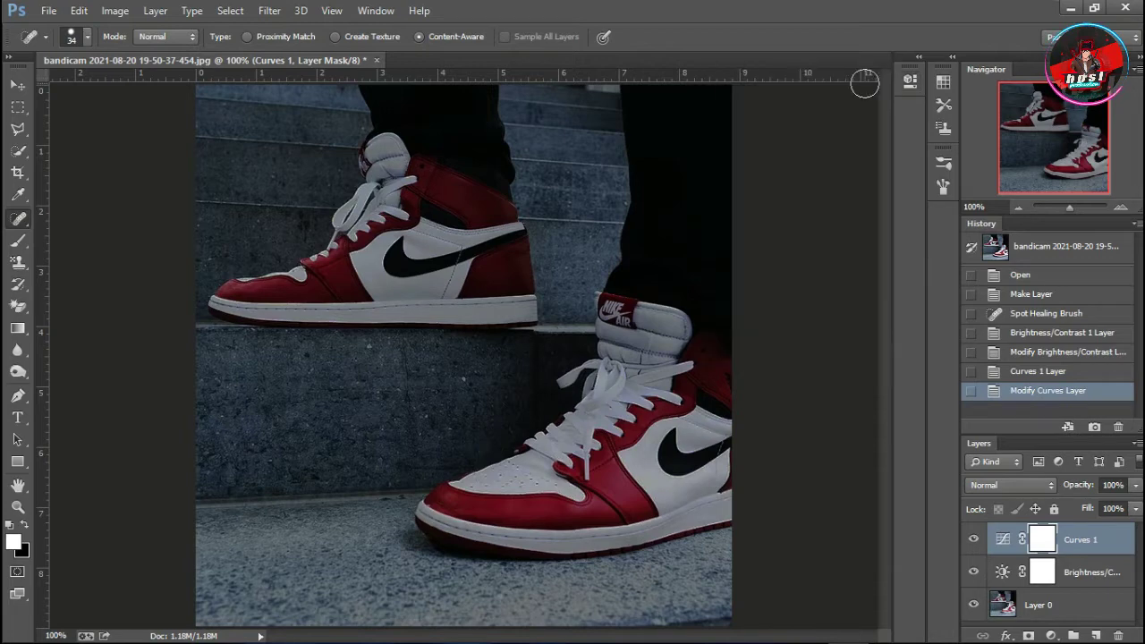
{"action": "left_click_drag", "start_coordinate": [1068, 209], "coordinate": [1075, 208]}
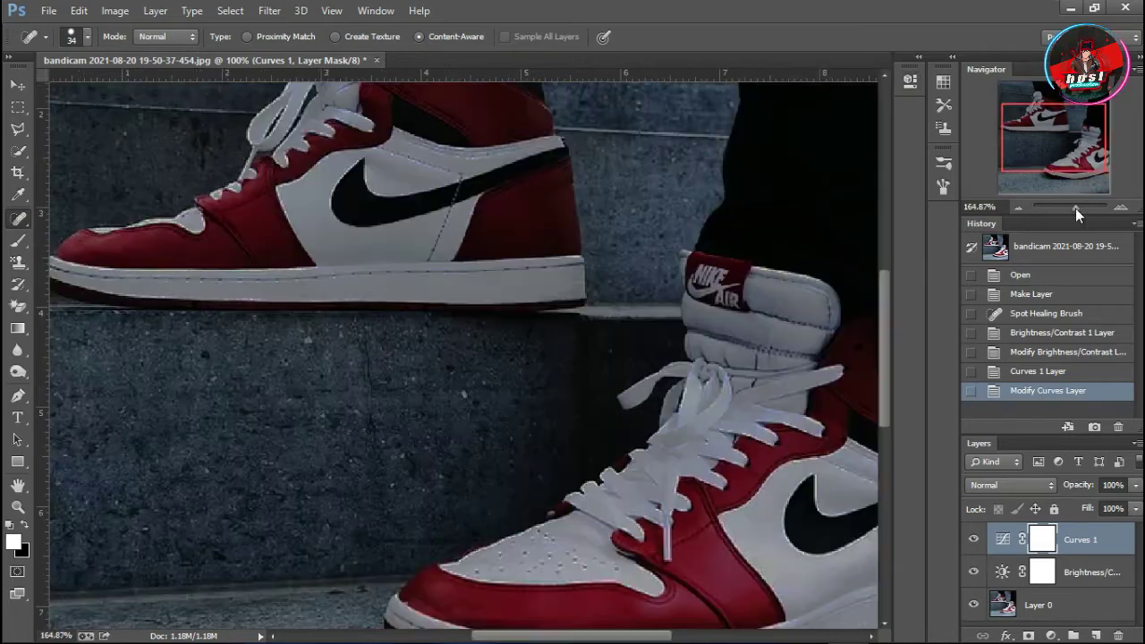
{"action": "left_click_drag", "start_coordinate": [1049, 133], "coordinate": [1050, 145]}
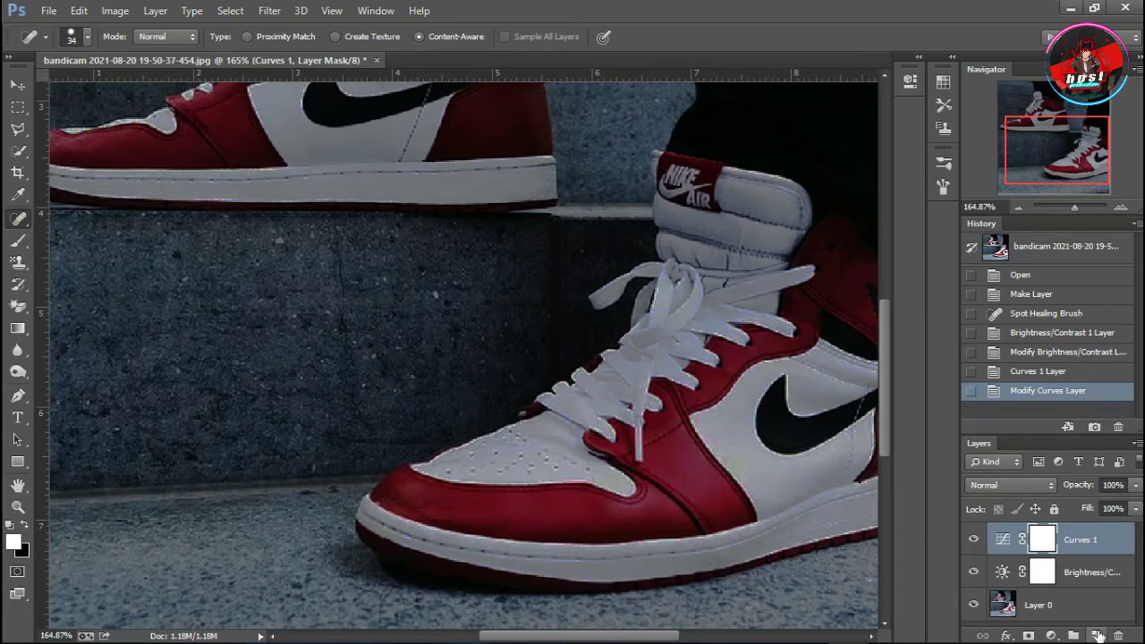
{"action": "left_click", "coordinate": [1095, 635]}
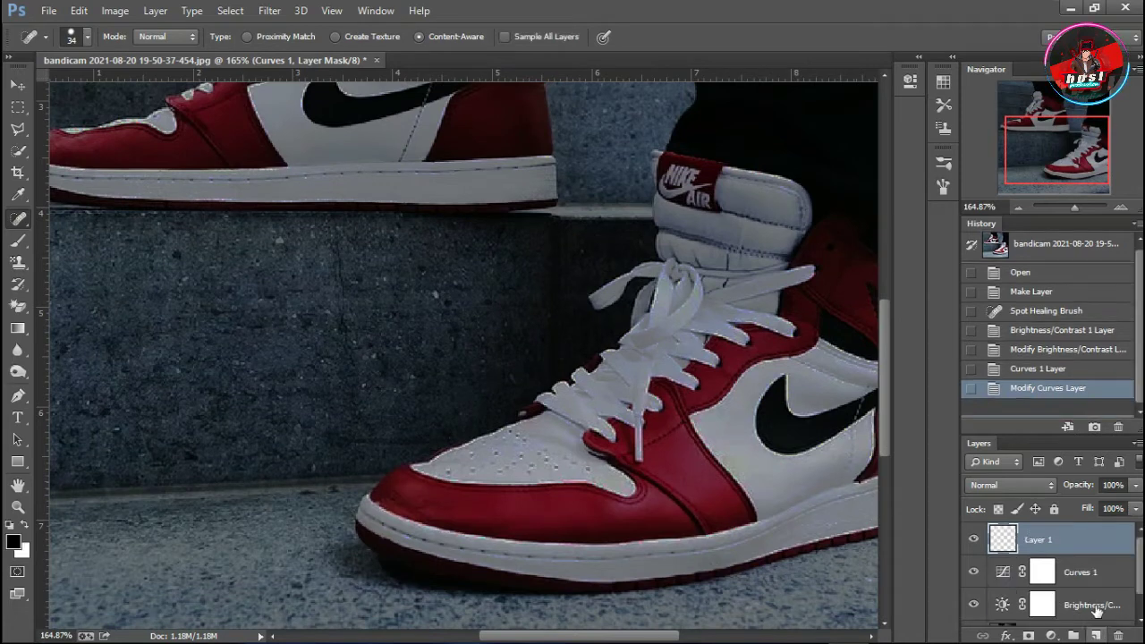
{"action": "left_click_drag", "start_coordinate": [1044, 167], "coordinate": [1037, 136]}
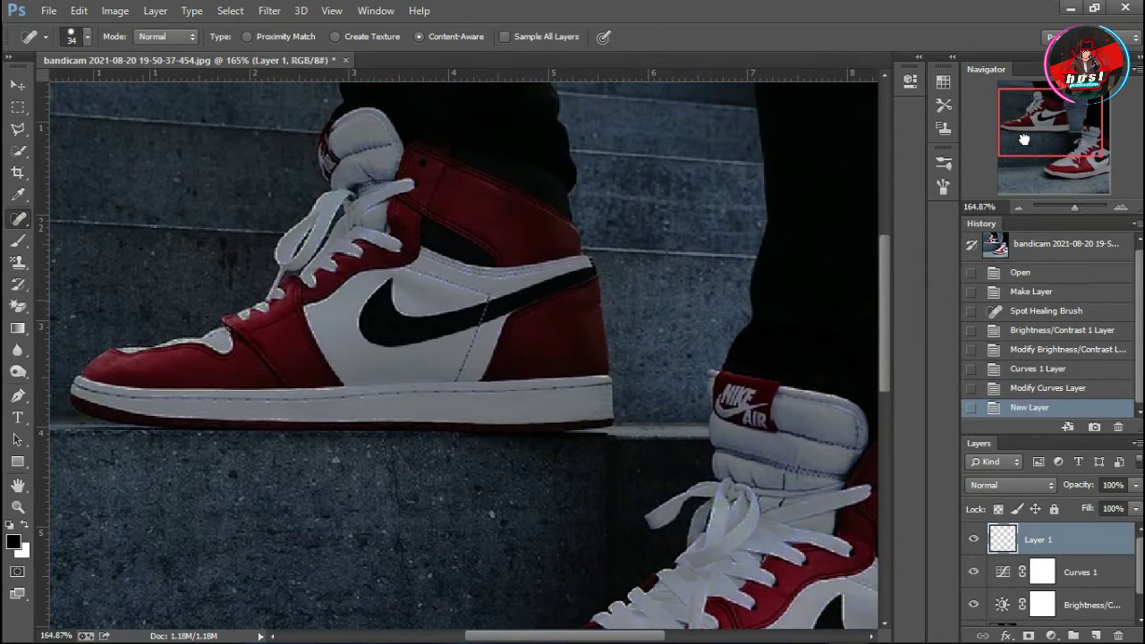
{"action": "left_click_drag", "start_coordinate": [1073, 208], "coordinate": [1086, 204]}
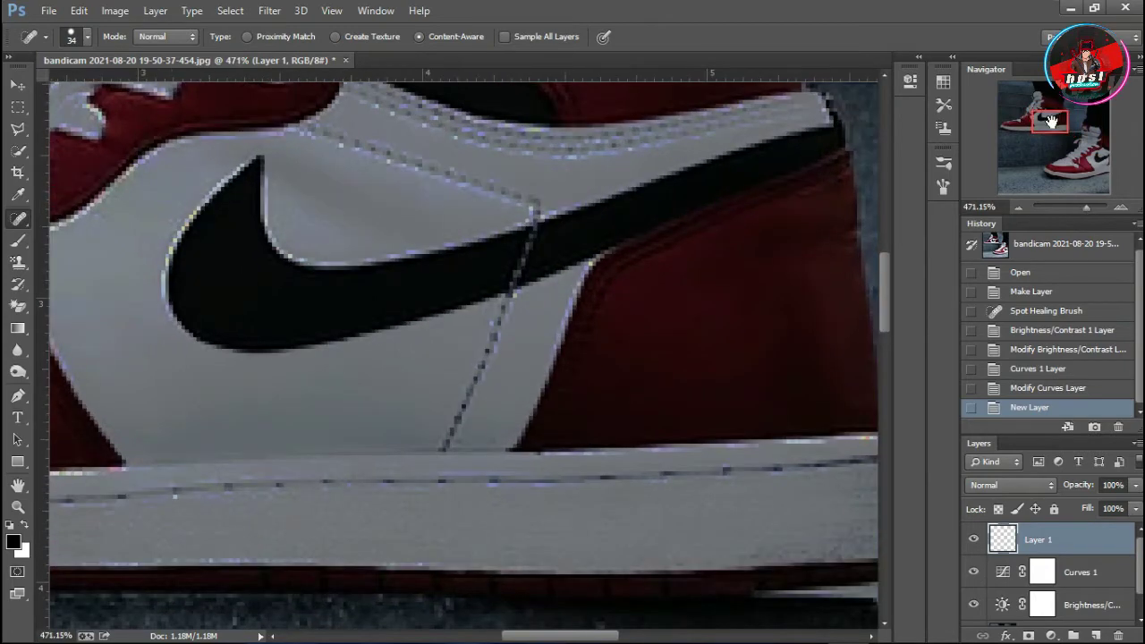
{"action": "left_click_drag", "start_coordinate": [1061, 115], "coordinate": [1045, 105]}
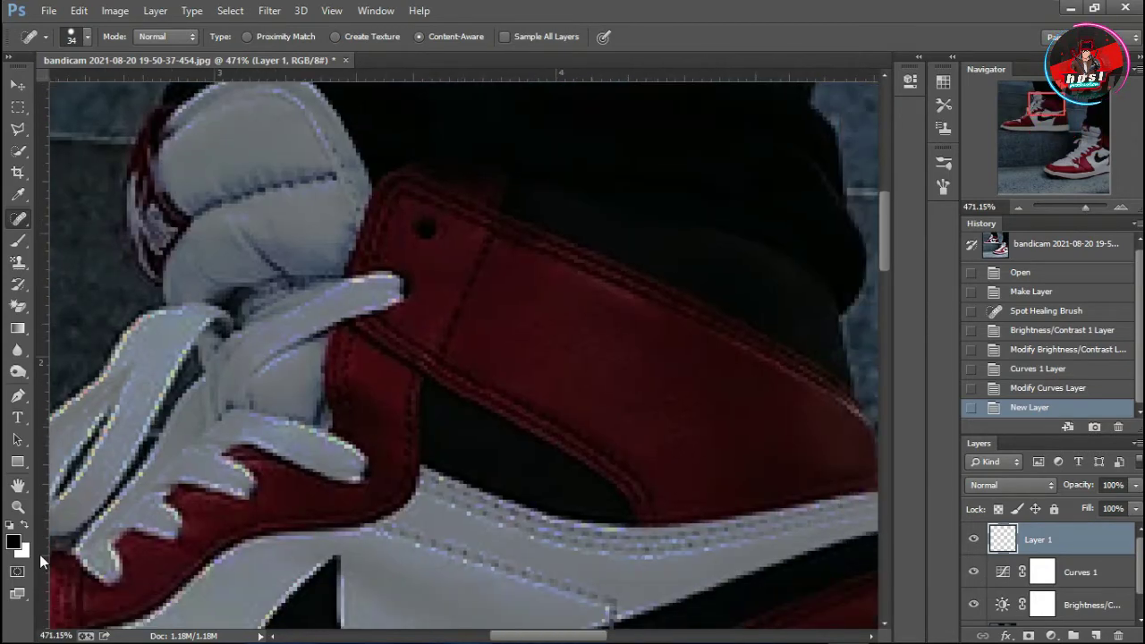
Step: Choose the Brush tool with a small hard round tip at size 5
{"action": "left_click", "coordinate": [18, 241]}
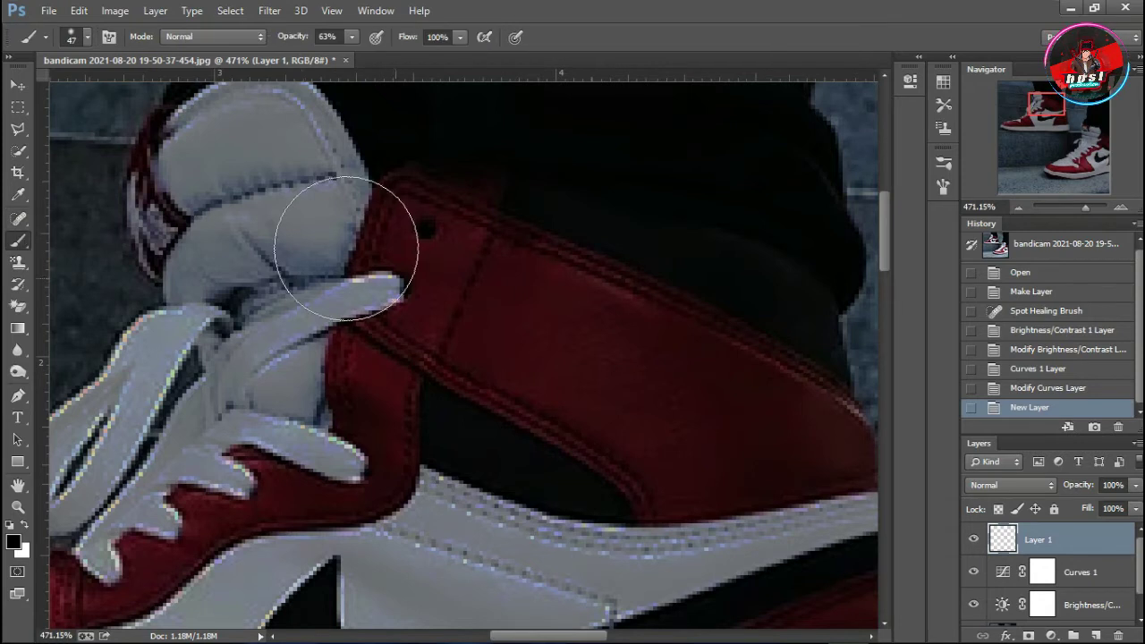
{"action": "right_click", "coordinate": [472, 317]}
{"action": "left_click", "coordinate": [579, 433]}
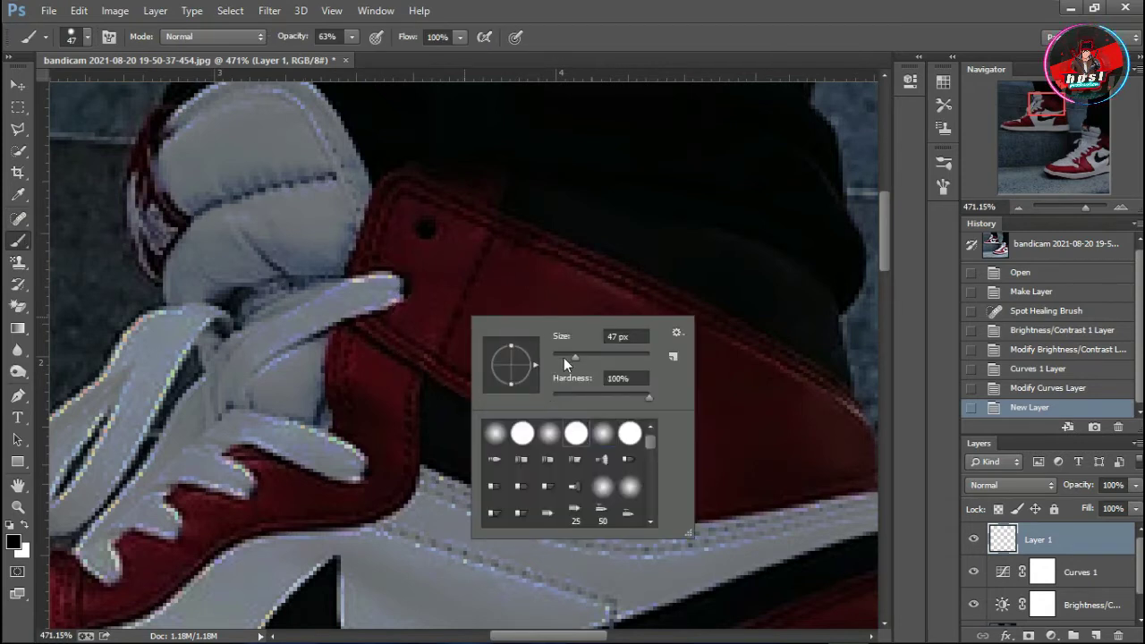
{"action": "left_click_drag", "start_coordinate": [563, 358], "coordinate": [556, 360]}
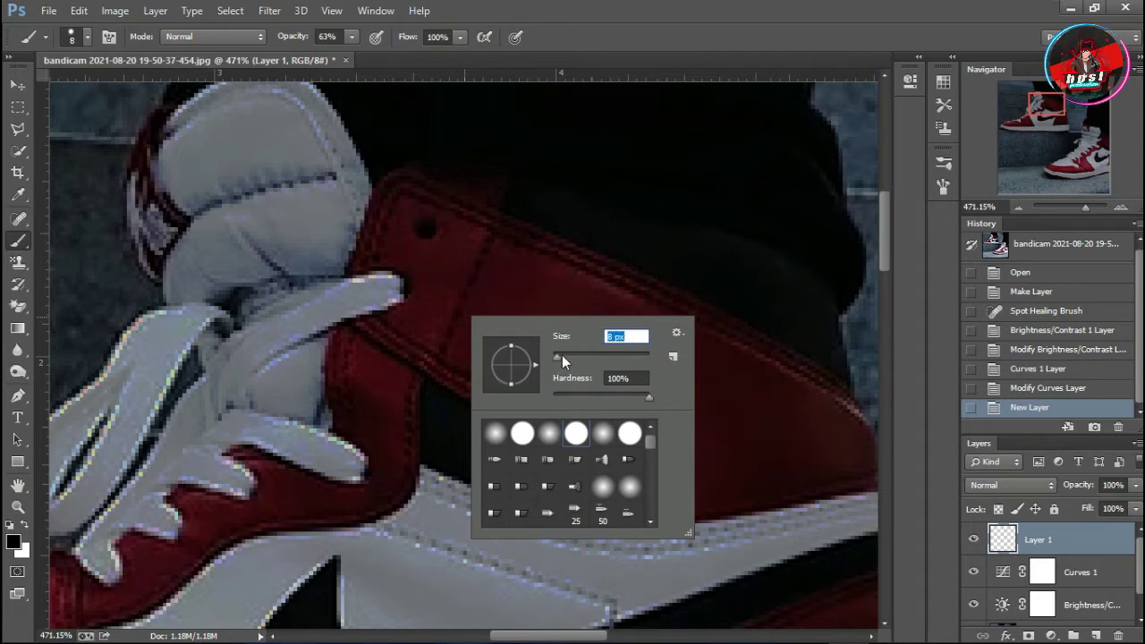
{"action": "left_click", "coordinate": [418, 231]}
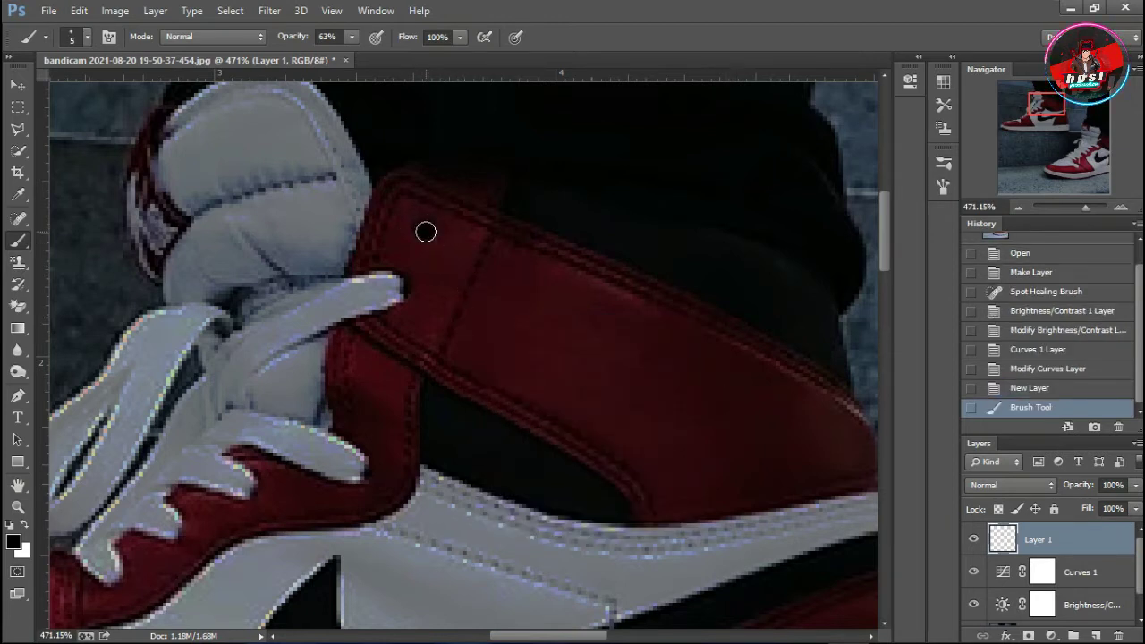
Step: Paint a bright white dot on the collar eyelet with brush opacity raised to 100%
{"action": "left_click", "coordinate": [424, 230]}
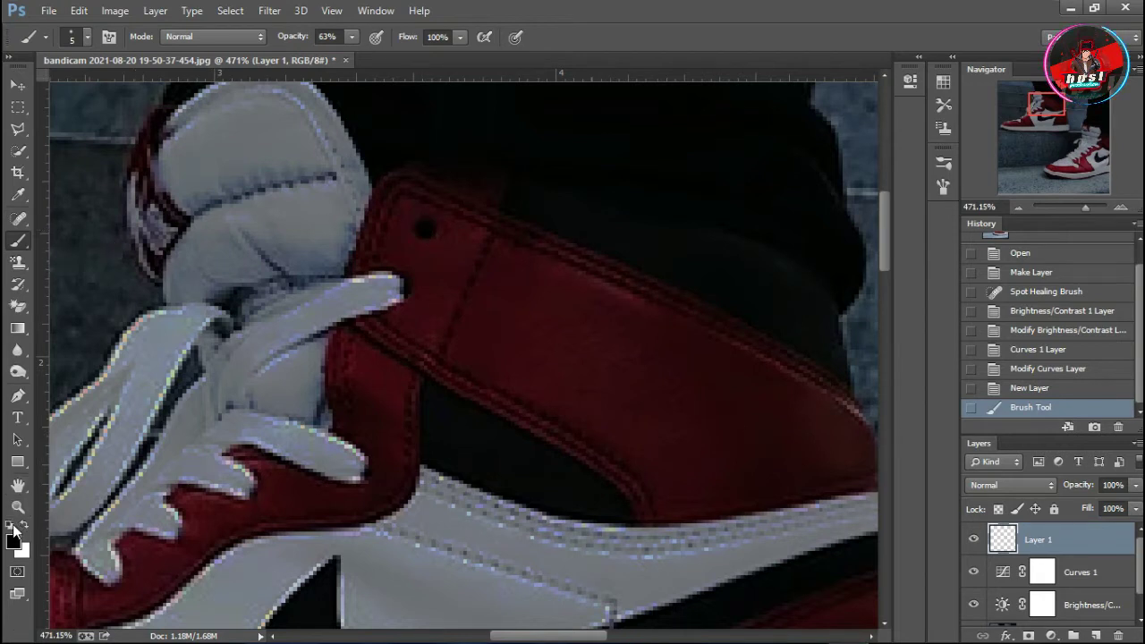
{"action": "left_click", "coordinate": [26, 525]}
{"action": "left_click", "coordinate": [422, 226]}
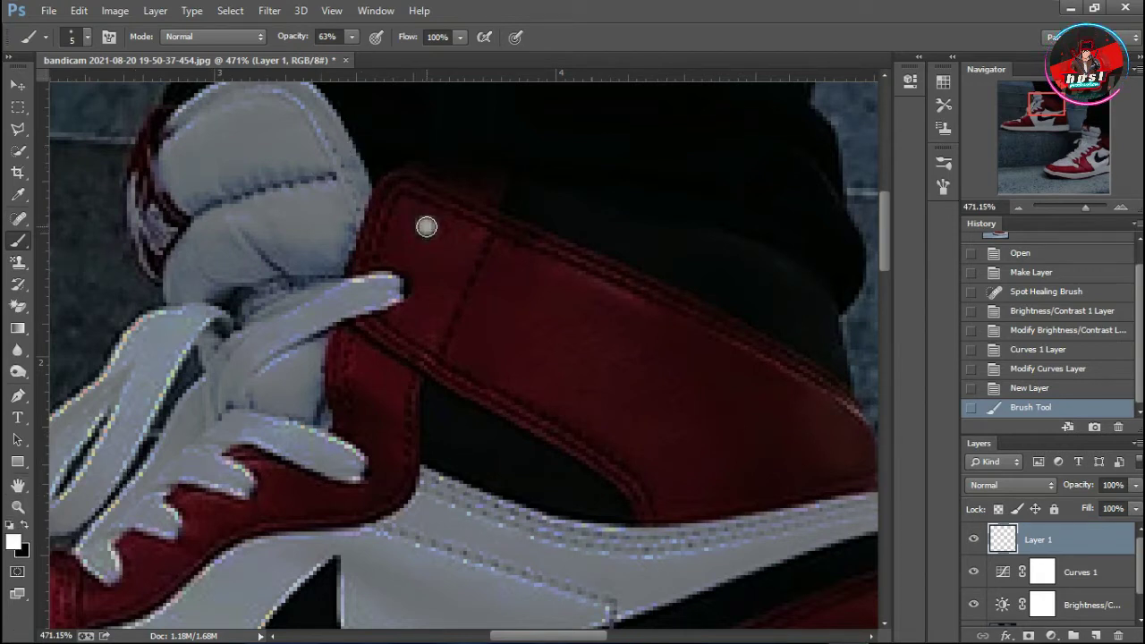
{"action": "left_click", "coordinate": [424, 227]}
{"action": "left_click", "coordinate": [425, 227]}
{"action": "left_click", "coordinate": [425, 227]}
{"action": "left_click", "coordinate": [425, 228]}
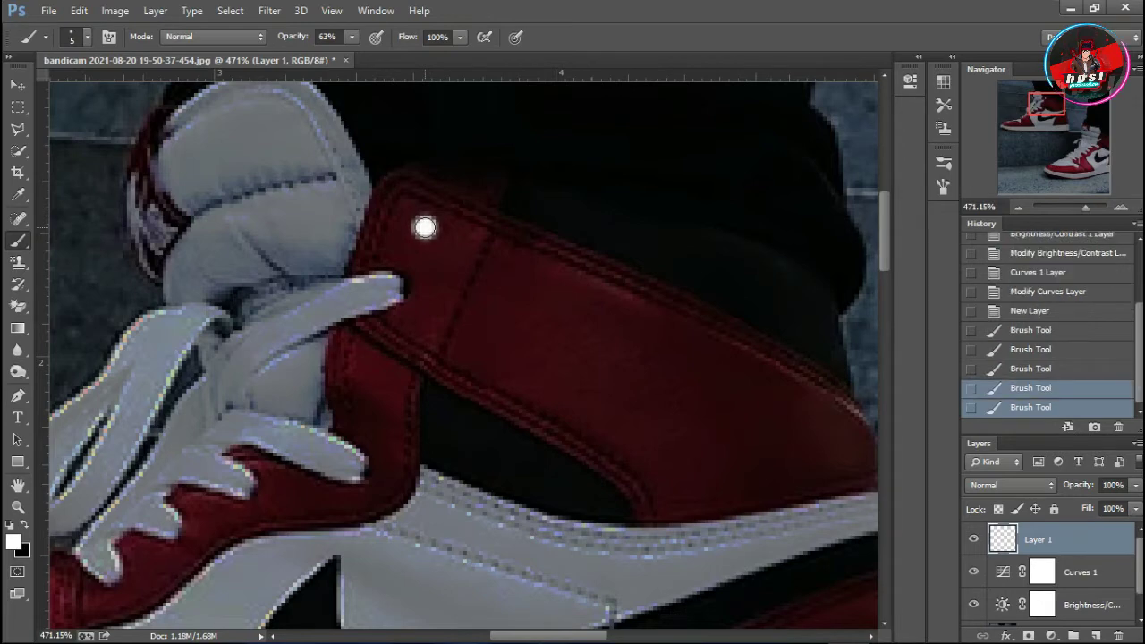
{"action": "left_click", "coordinate": [425, 227]}
{"action": "left_click", "coordinate": [425, 227]}
{"action": "left_click", "coordinate": [352, 37]}
{"action": "left_click_drag", "start_coordinate": [363, 43], "coordinate": [439, 68]}
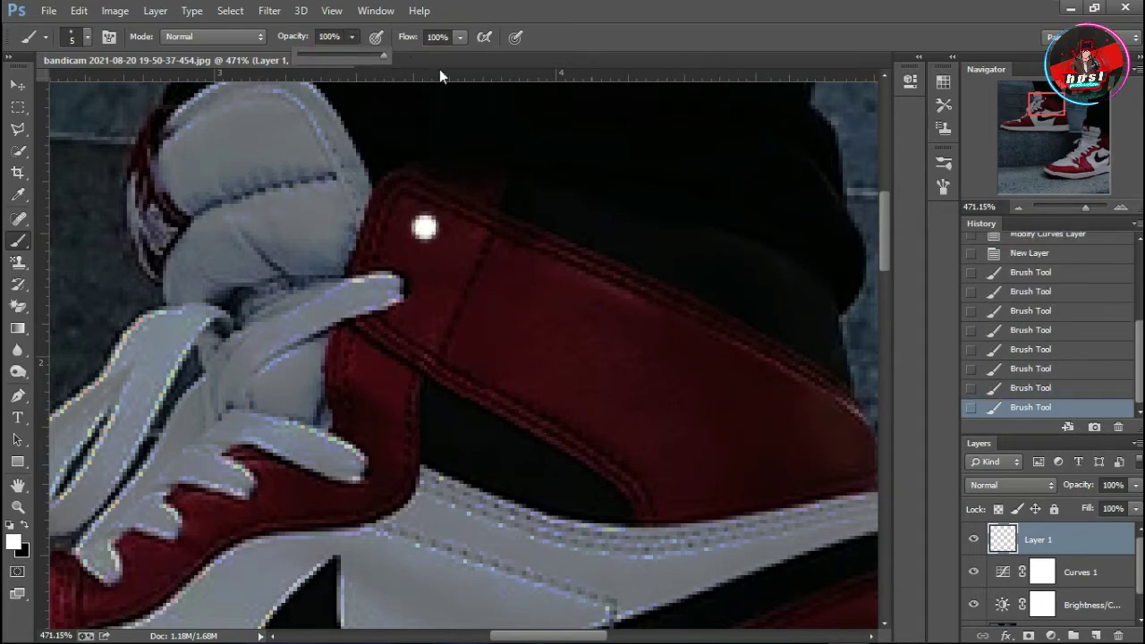
{"action": "left_click", "coordinate": [425, 227]}
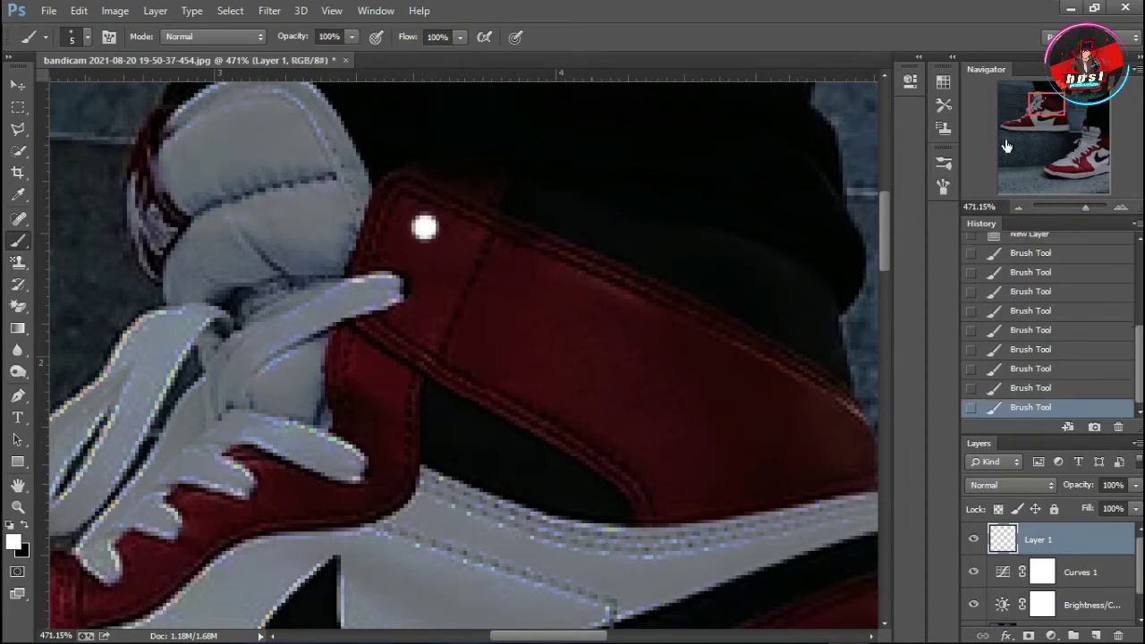
{"action": "mouse_move", "coordinate": [1052, 108]}
{"action": "left_mouse_down"}
{"action": "mouse_move", "coordinate": [1034, 131]}
{"action": "mouse_move", "coordinate": [1009, 133]}
{"action": "left_mouse_up"}
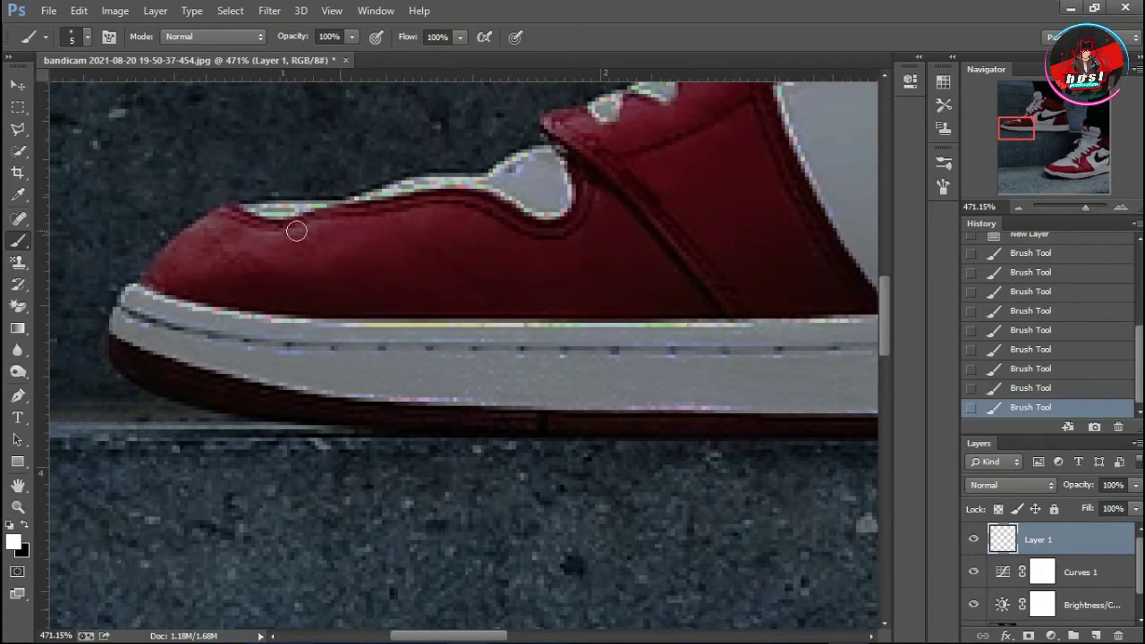
Step: Start a Pen path at the upper shoe's toe, anchoring along the midsole's top edge
{"action": "left_click", "coordinate": [17, 394]}
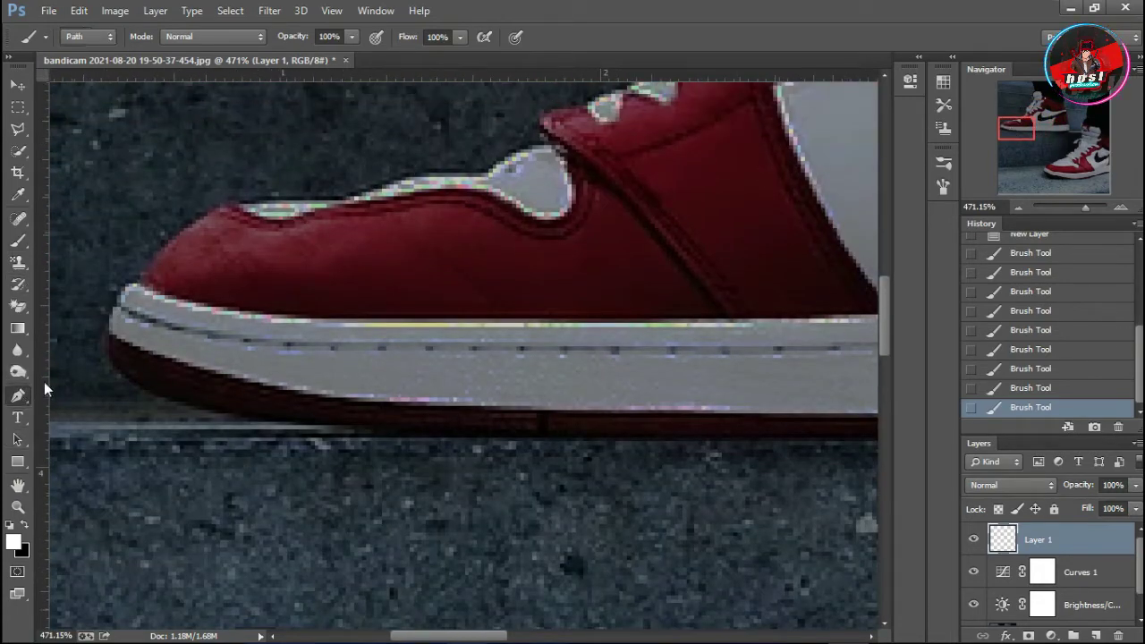
{"action": "left_click", "coordinate": [140, 291]}
{"action": "left_click", "coordinate": [223, 317]}
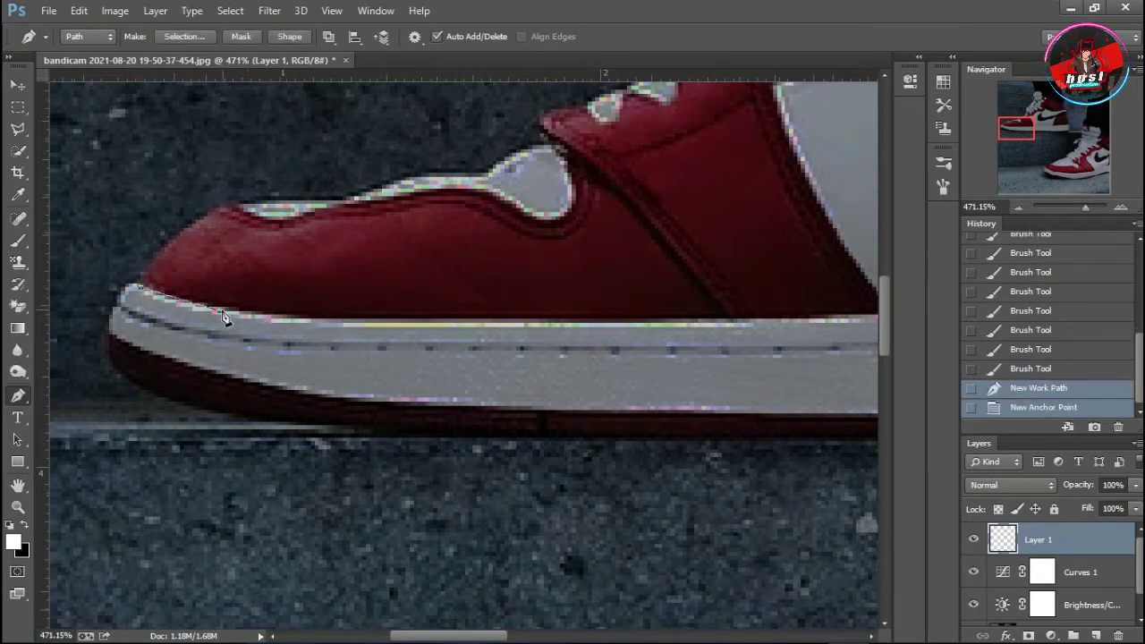
{"action": "left_click", "coordinate": [1027, 385]}
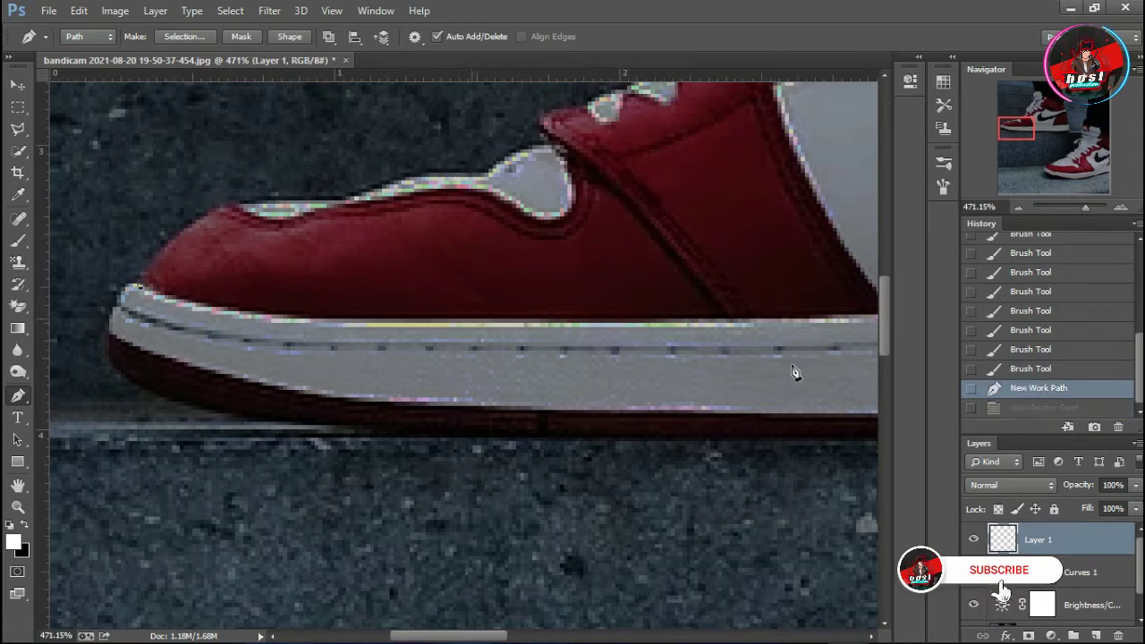
{"action": "left_click", "coordinate": [416, 324]}
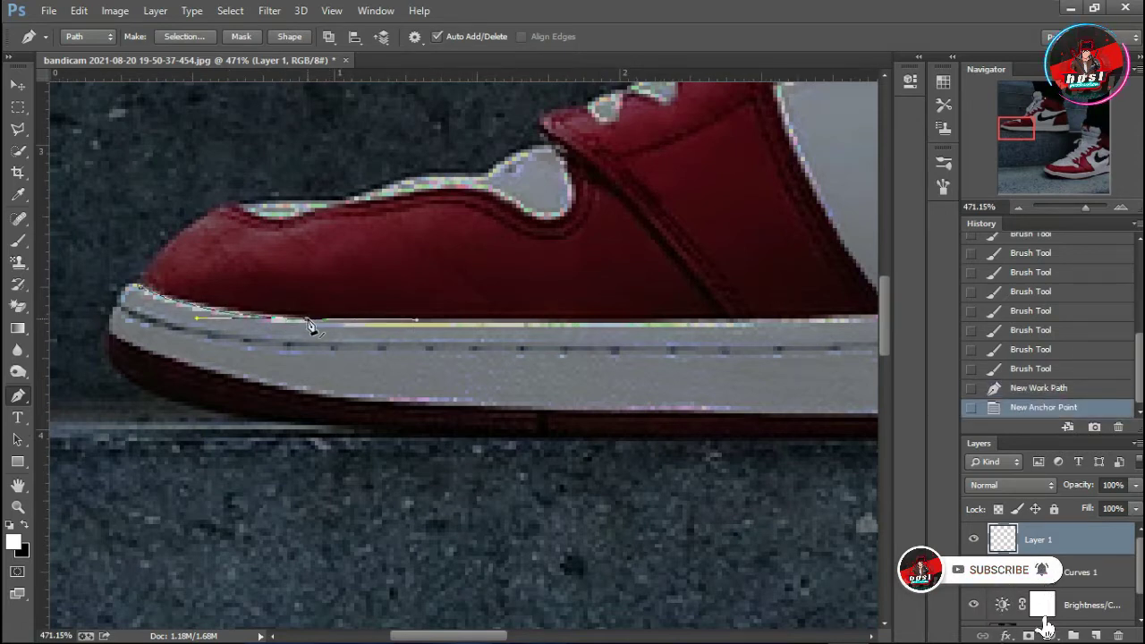
{"action": "left_click", "coordinate": [310, 324]}
{"action": "left_click_drag", "start_coordinate": [1023, 132], "coordinate": [1033, 133]}
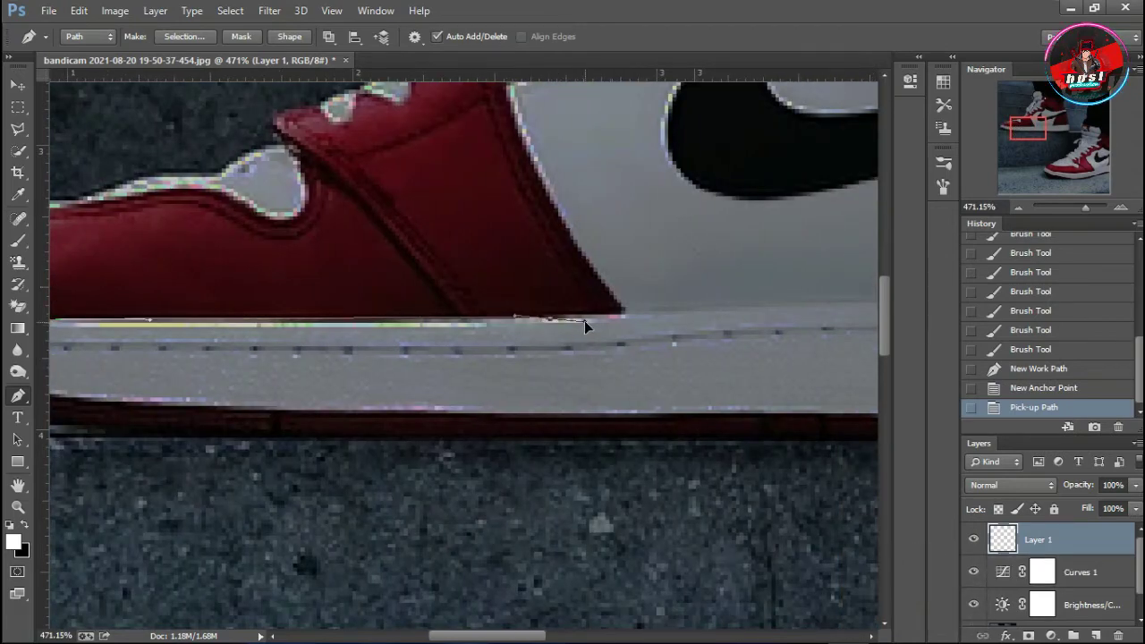
{"action": "left_click_drag", "start_coordinate": [588, 319], "coordinate": [230, 319]}
{"action": "left_click", "coordinate": [376, 307]}
{"action": "left_click", "coordinate": [415, 304]}
{"action": "left_click", "coordinate": [614, 303]}
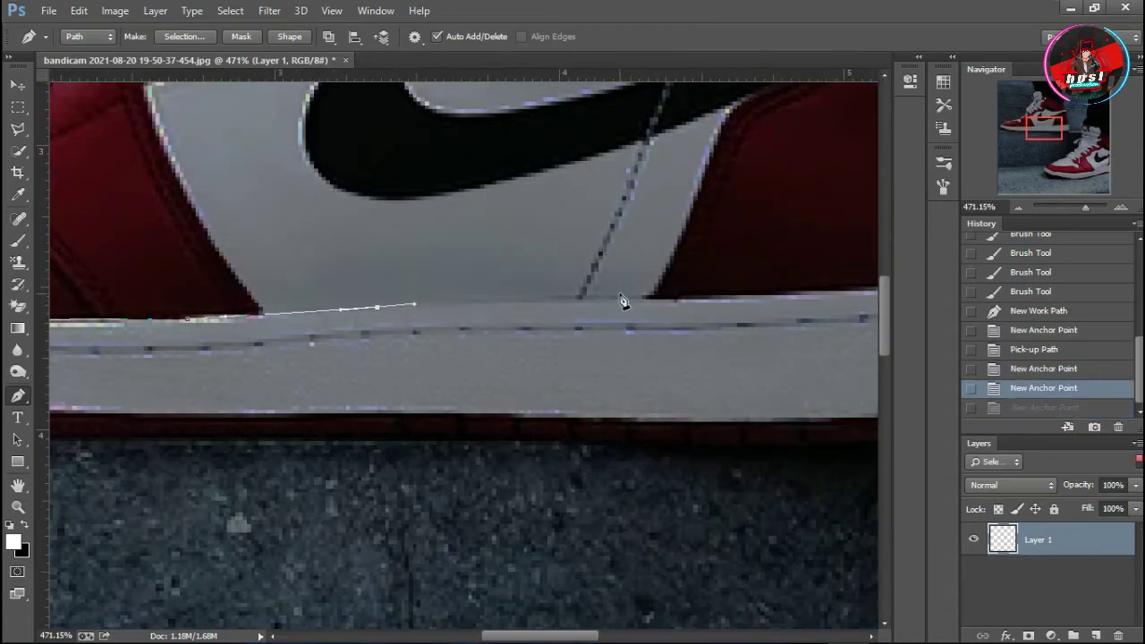
Step: Continue the path around the heel corner and back along the lower sole line
{"action": "left_click_drag", "start_coordinate": [829, 297], "coordinate": [409, 334]}
{"action": "left_click", "coordinate": [493, 325]}
{"action": "left_click", "coordinate": [590, 318]}
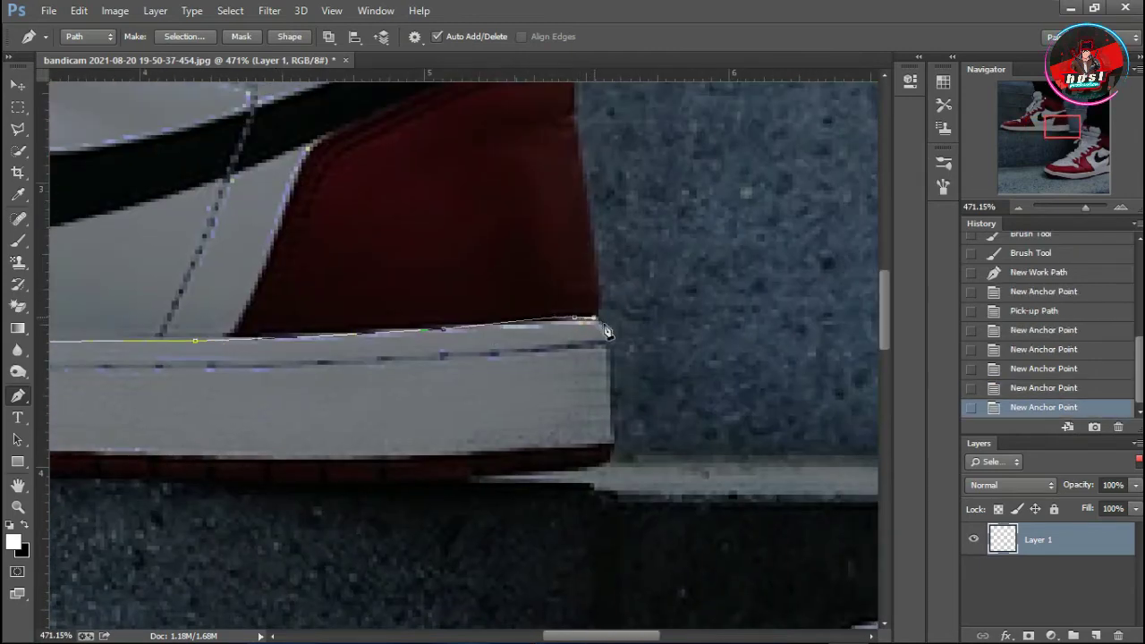
{"action": "left_click", "coordinate": [592, 320]}
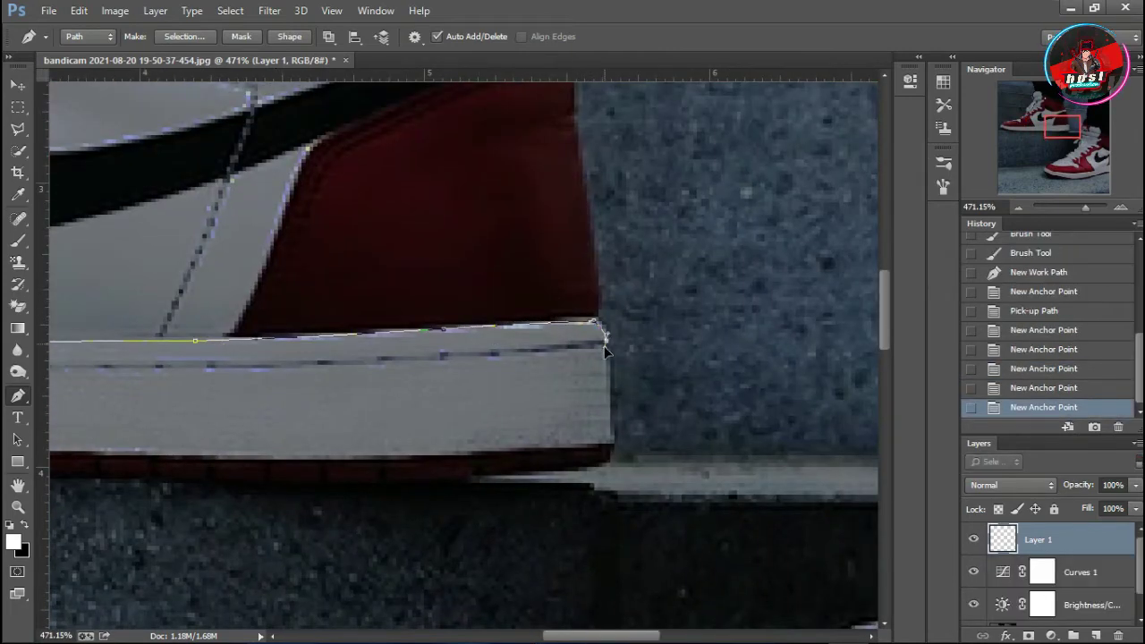
{"action": "left_click", "coordinate": [604, 342]}
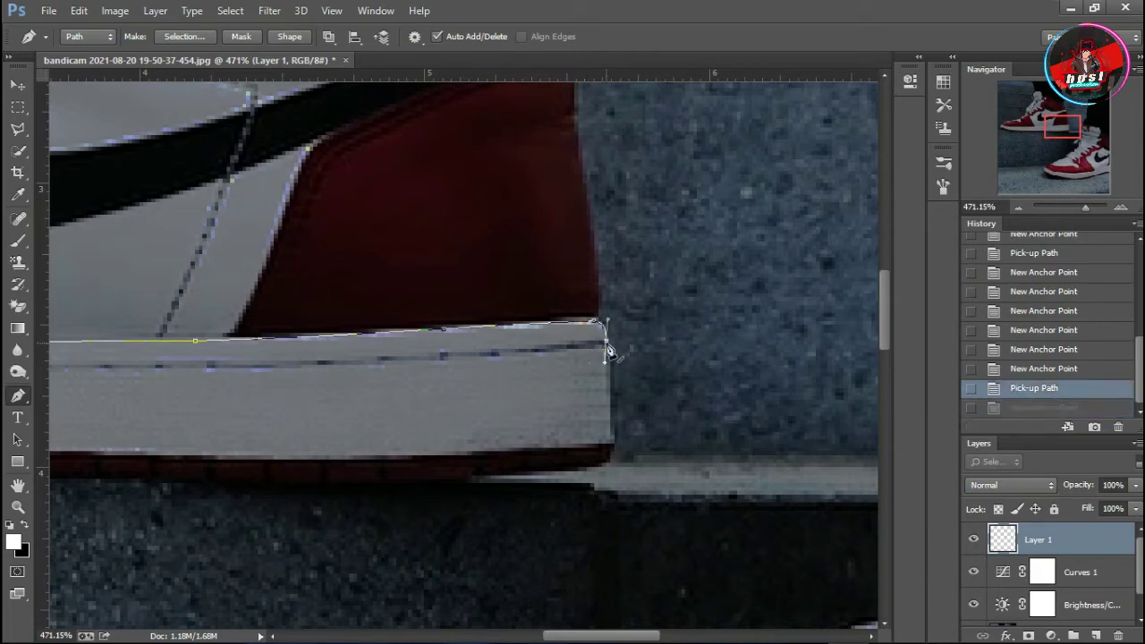
{"action": "left_click", "coordinate": [387, 356]}
{"action": "left_click", "coordinate": [1052, 391]}
{"action": "left_click", "coordinate": [604, 342]}
{"action": "left_click", "coordinate": [71, 365]}
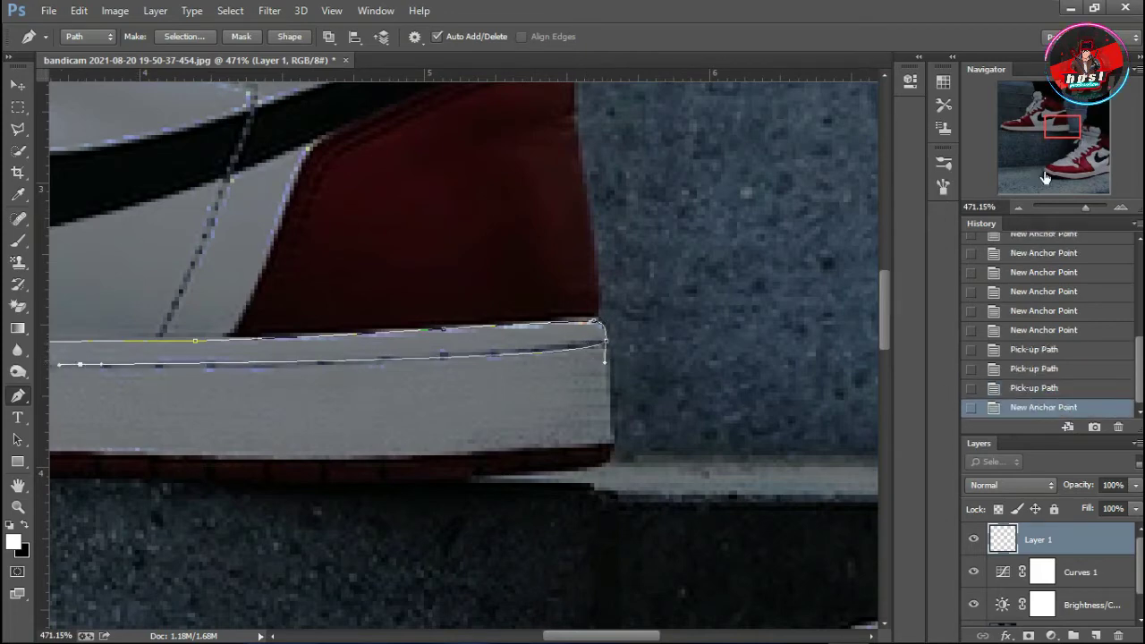
{"action": "left_click_drag", "start_coordinate": [72, 365], "coordinate": [385, 246]}
{"action": "left_click", "coordinate": [383, 242]}
{"action": "left_click", "coordinate": [312, 250]}
Step: Carry the path back to the toe, close it at the start anchor, and zoom out
{"action": "left_click_drag", "start_coordinate": [600, 307], "coordinate": [659, 332]}
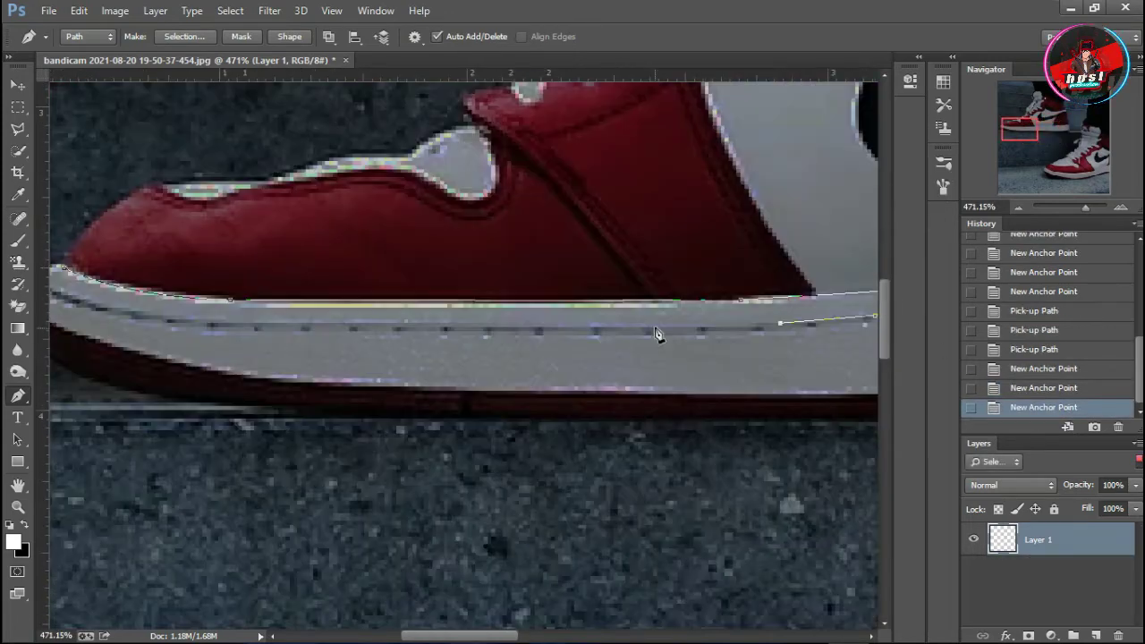
{"action": "left_click", "coordinate": [577, 331]}
{"action": "left_click", "coordinate": [483, 328]}
{"action": "left_click", "coordinate": [404, 327]}
{"action": "left_click", "coordinate": [278, 325]}
{"action": "left_click", "coordinate": [194, 320]}
{"action": "left_click", "coordinate": [107, 304]}
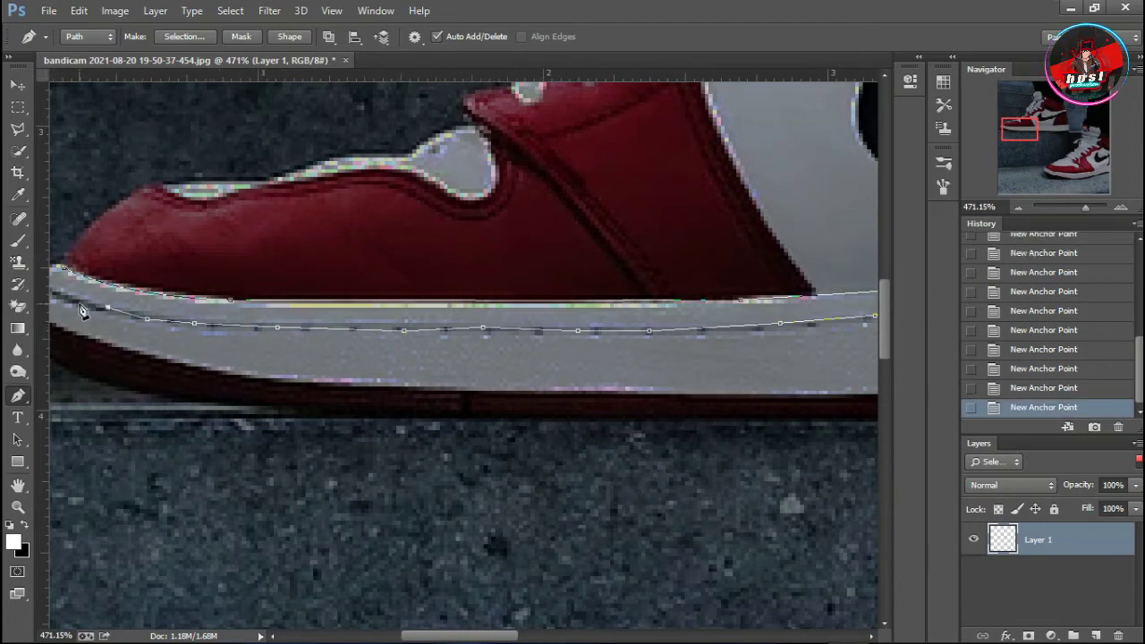
{"action": "left_click", "coordinate": [67, 293]}
{"action": "left_click_drag", "start_coordinate": [995, 136], "coordinate": [991, 132]}
{"action": "left_click", "coordinate": [1042, 387]}
{"action": "left_click", "coordinate": [1043, 349]}
{"action": "left_click", "coordinate": [175, 367]}
{"action": "left_click", "coordinate": [148, 356]}
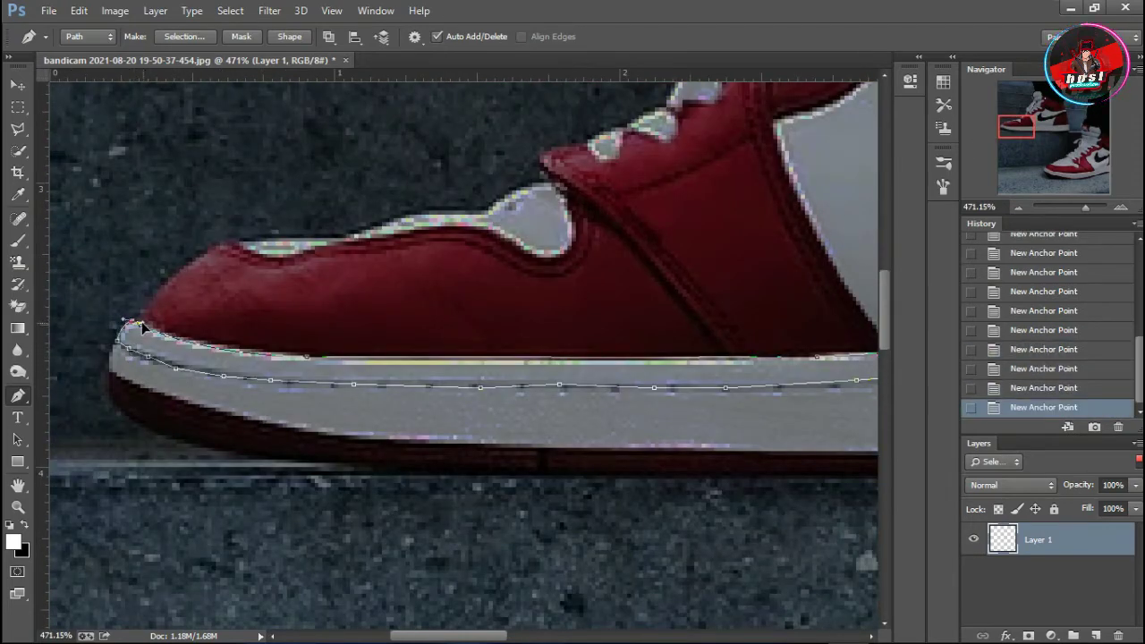
{"action": "left_click", "coordinate": [142, 325]}
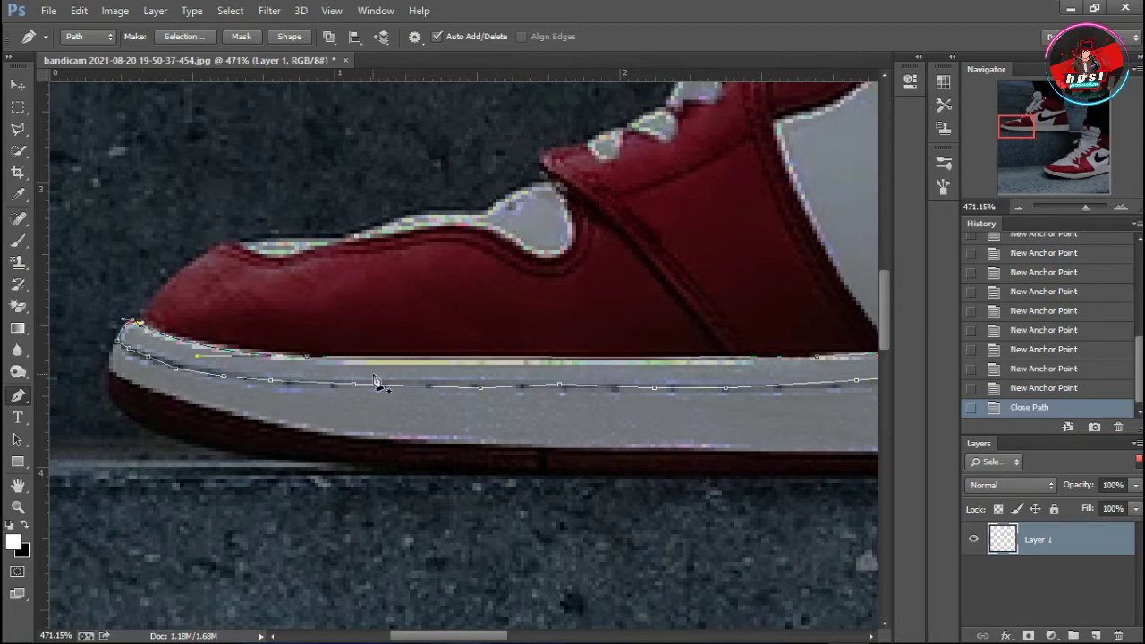
{"action": "left_click_drag", "start_coordinate": [1075, 206], "coordinate": [1072, 207]}
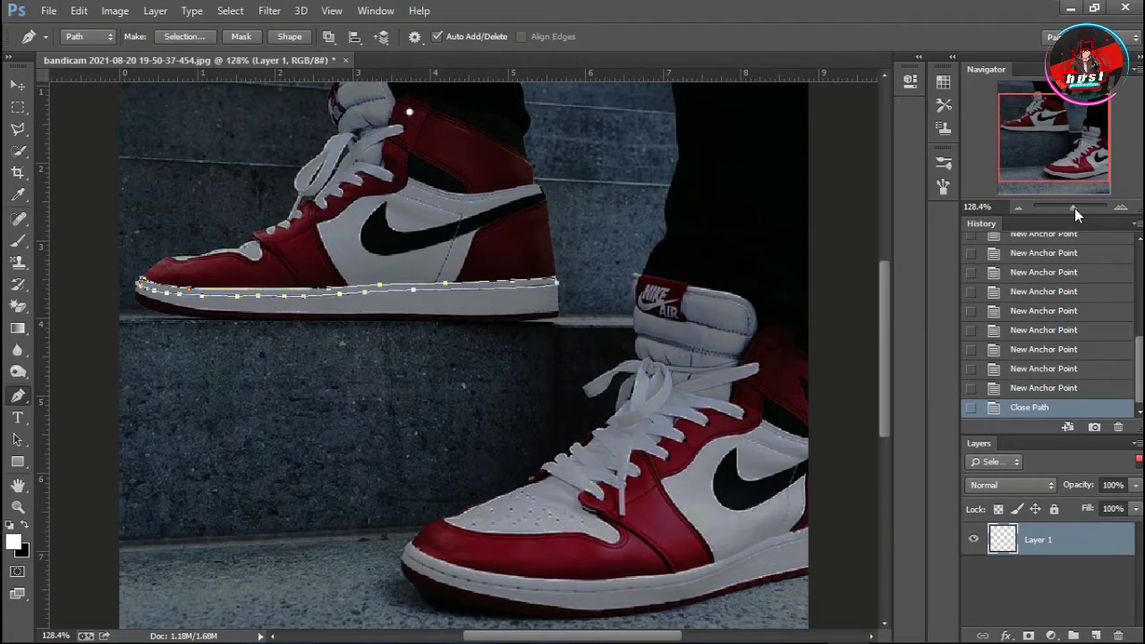
Step: Fill the sole path with the white foreground colour at 100% opacity
{"action": "right_click", "coordinate": [415, 295]}
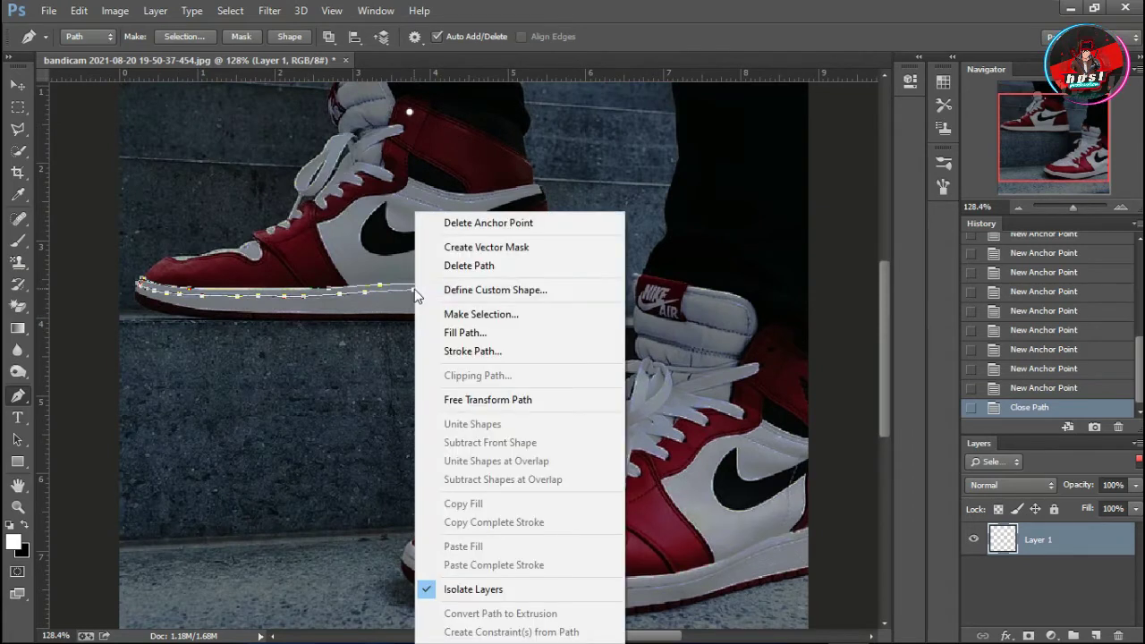
{"action": "left_click", "coordinate": [485, 333]}
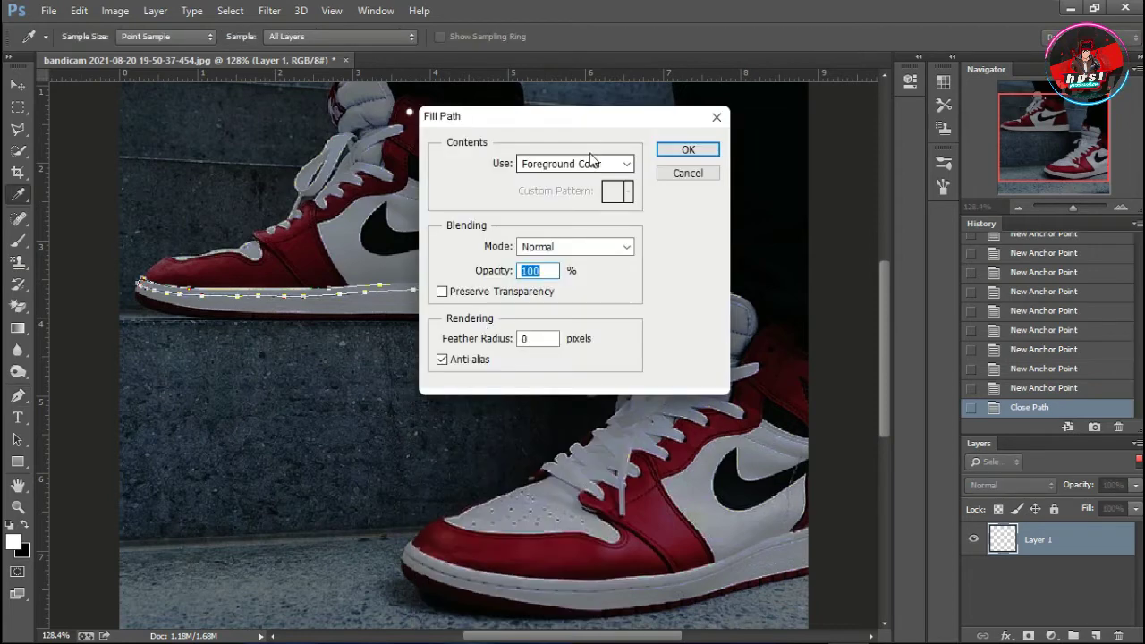
{"action": "left_click", "coordinate": [684, 150]}
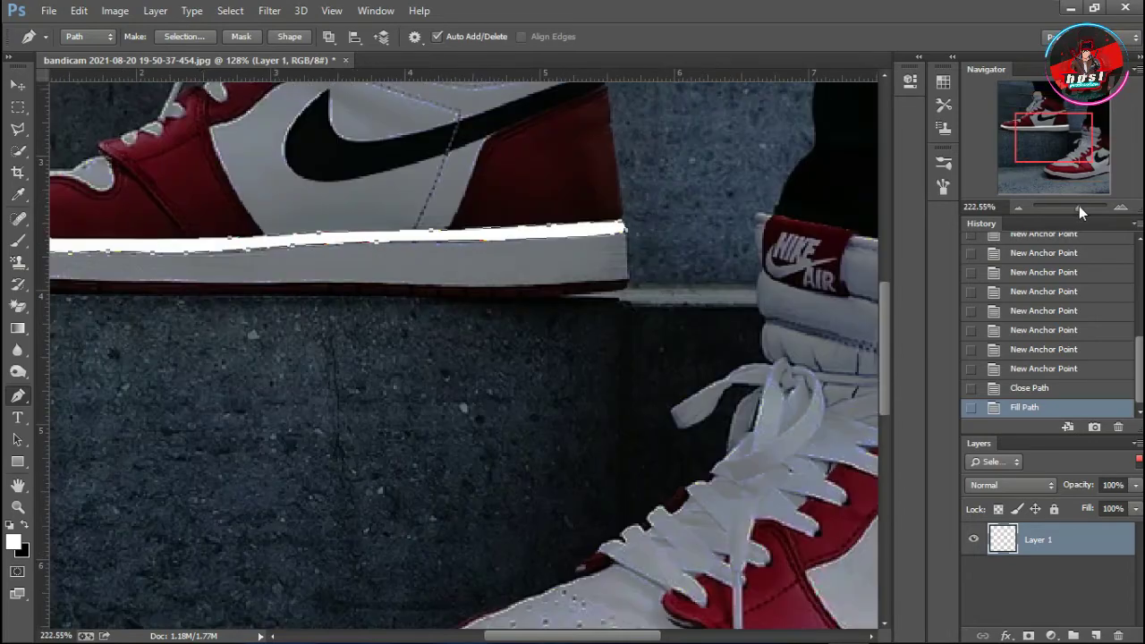
Step: Delete the work path and erase the excess white at the toes of both shoes
{"action": "left_click_drag", "start_coordinate": [1076, 209], "coordinate": [1088, 208]}
{"action": "key", "text": "Delete"}
{"action": "key", "text": "e"}
{"action": "left_click_drag", "start_coordinate": [393, 322], "coordinate": [378, 302]}
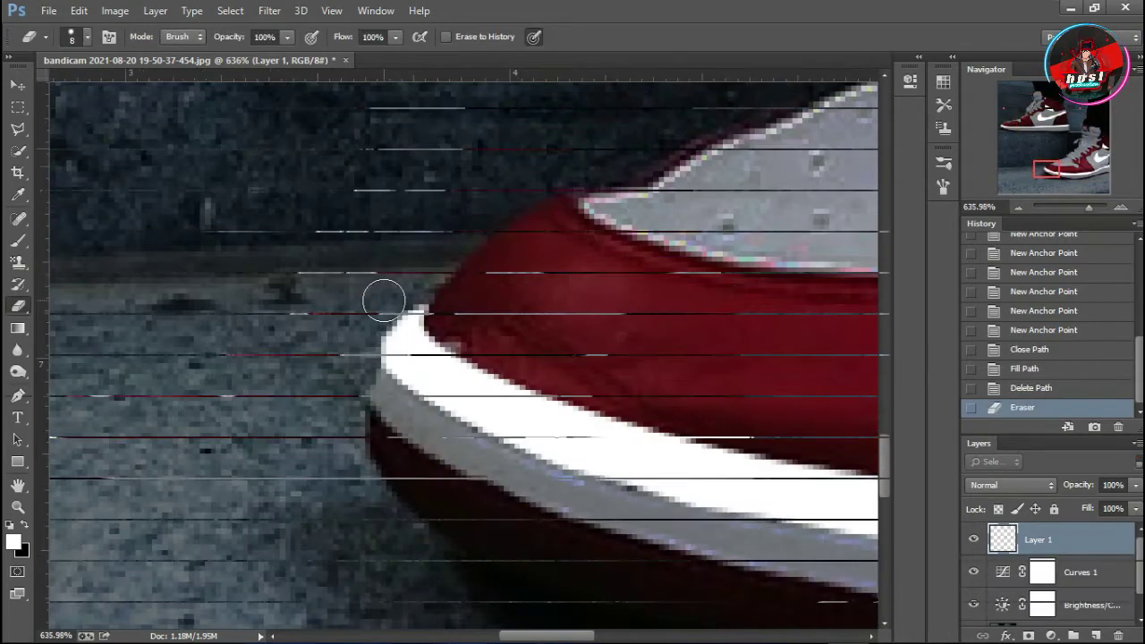
{"action": "left_click_drag", "start_coordinate": [1046, 169], "coordinate": [1142, 165]}
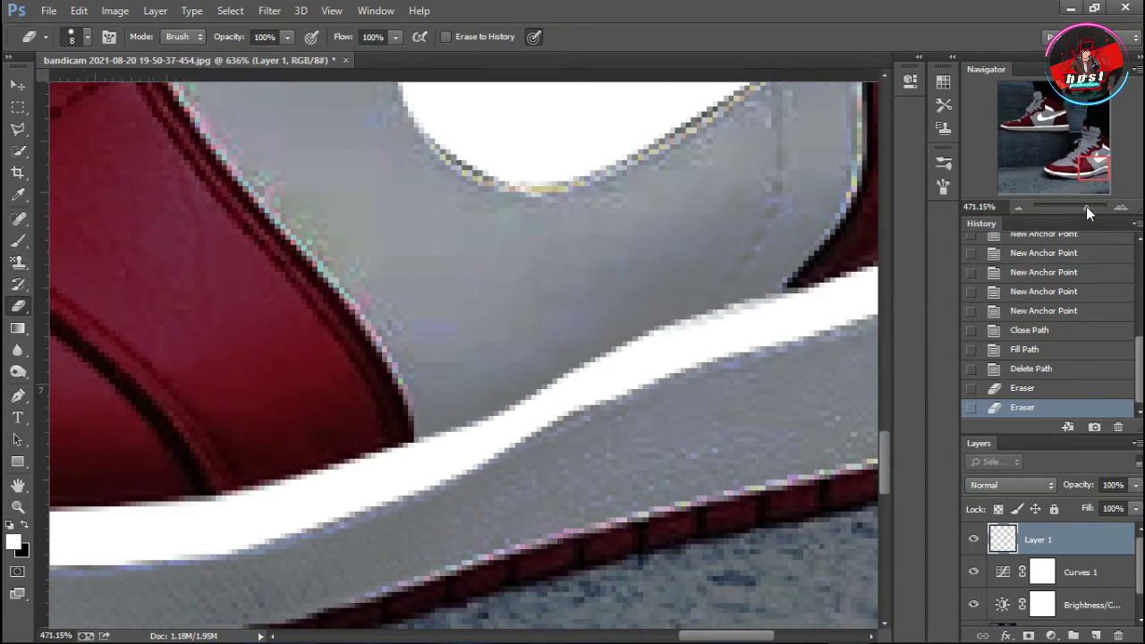
{"action": "mouse_move", "coordinate": [1086, 206]}
{"action": "left_mouse_down"}
{"action": "mouse_move", "coordinate": [1061, 211]}
{"action": "mouse_move", "coordinate": [1071, 210]}
{"action": "left_mouse_up"}
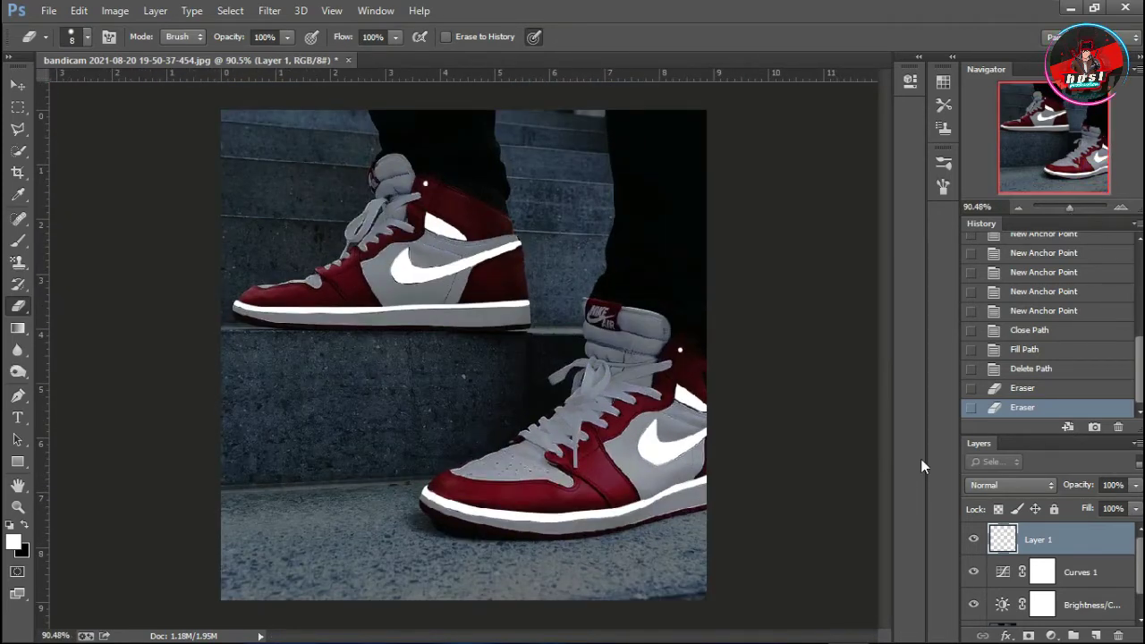
Step: Add an Outer Glow effect to Layer 1 and set its colour to cyan #00fff6
{"action": "left_click", "coordinate": [1005, 635]}
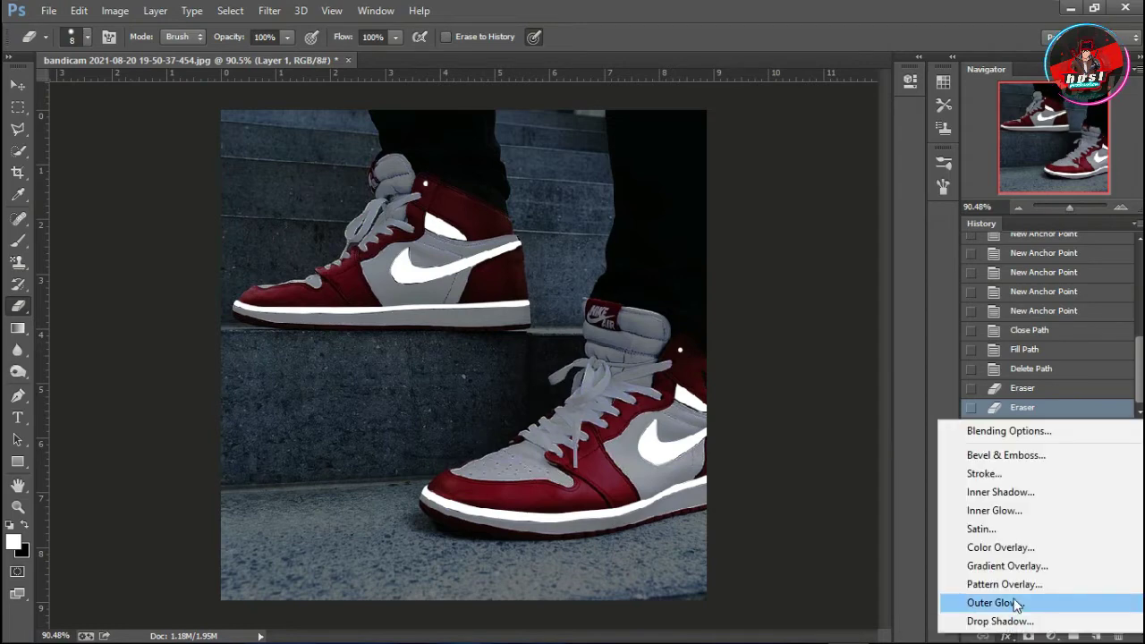
{"action": "left_click", "coordinate": [1017, 605]}
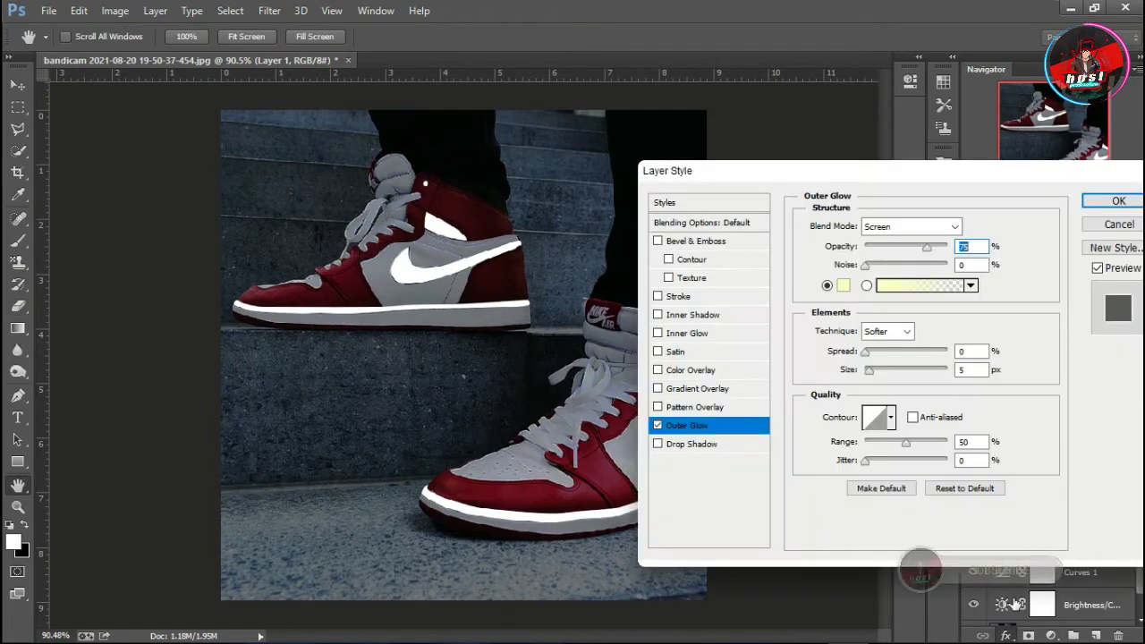
{"action": "left_click", "coordinate": [843, 286]}
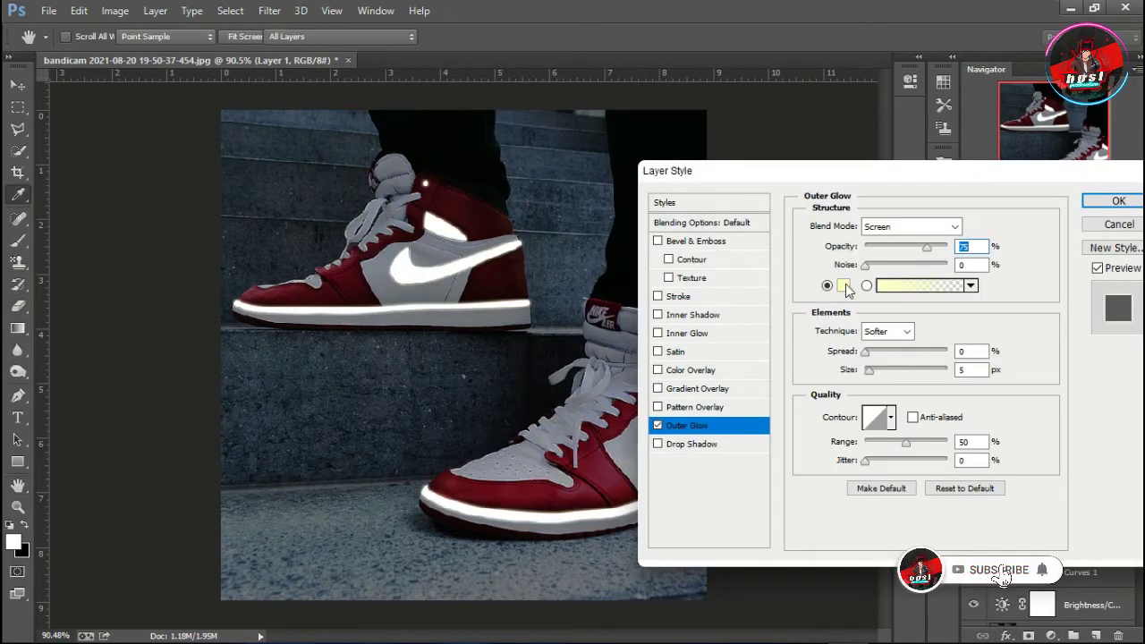
{"action": "left_click_drag", "start_coordinate": [836, 390], "coordinate": [815, 269]}
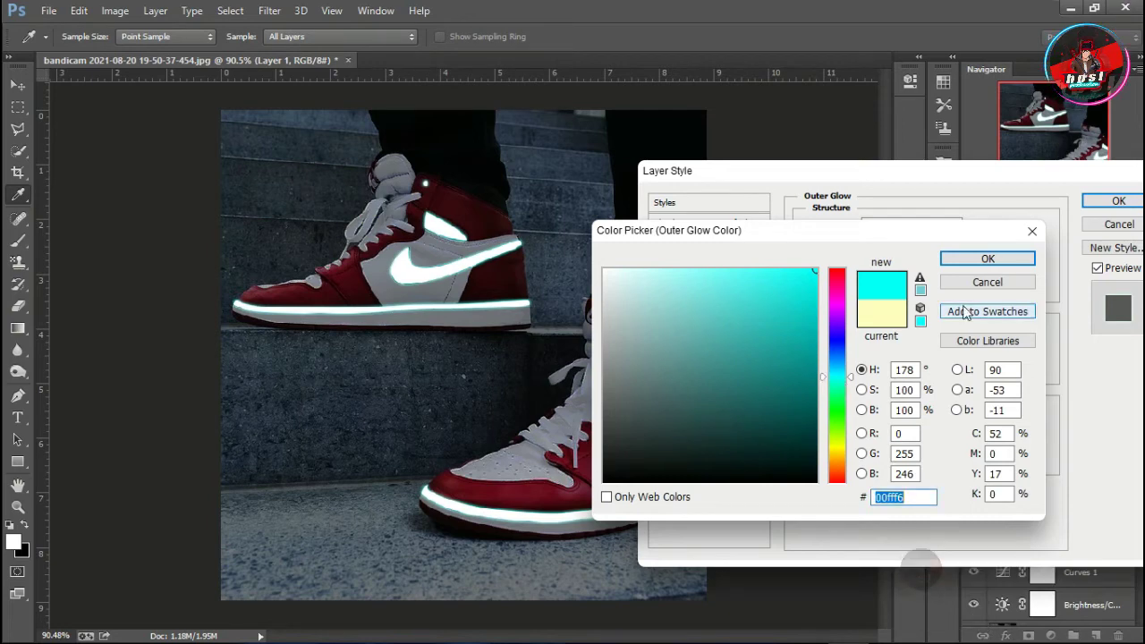
{"action": "left_click", "coordinate": [1002, 269]}
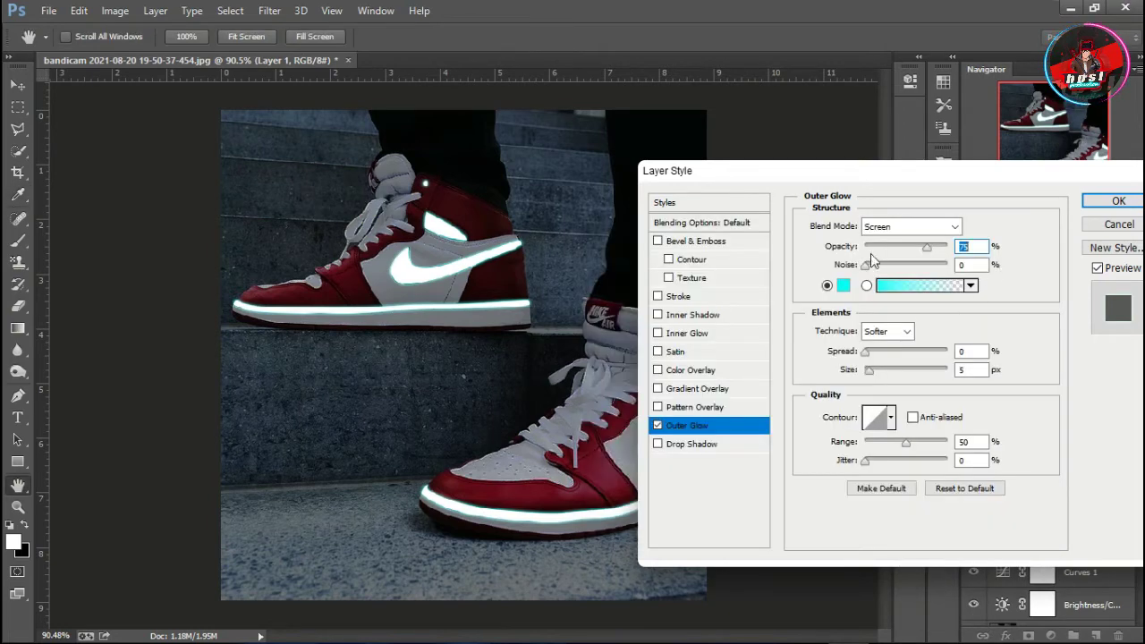
Step: Tune the glow's spread, jitter to 85% and opacity to 89%, and enlarge its size
{"action": "key", "text": "Tab"}
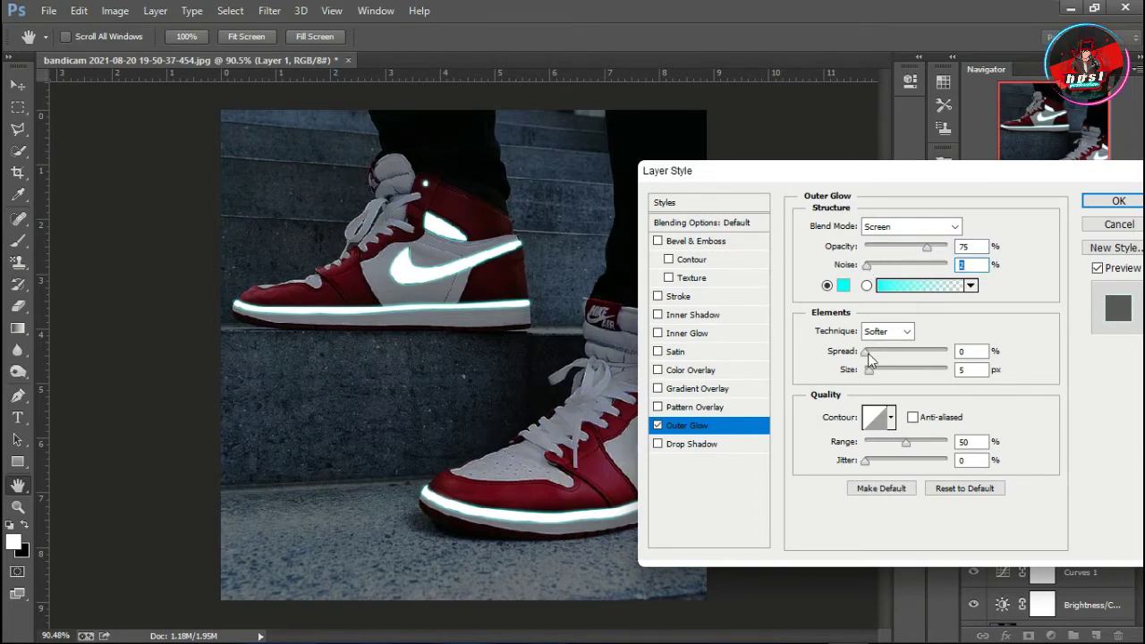
{"action": "left_click_drag", "start_coordinate": [870, 355], "coordinate": [901, 374]}
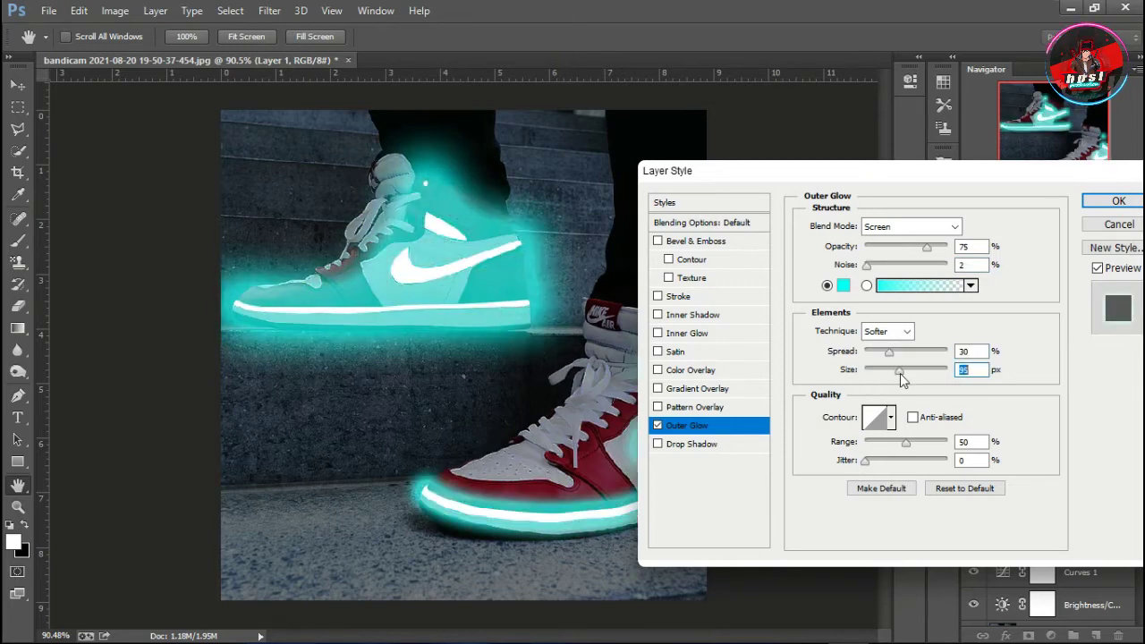
{"action": "left_click_drag", "start_coordinate": [889, 352], "coordinate": [878, 354]}
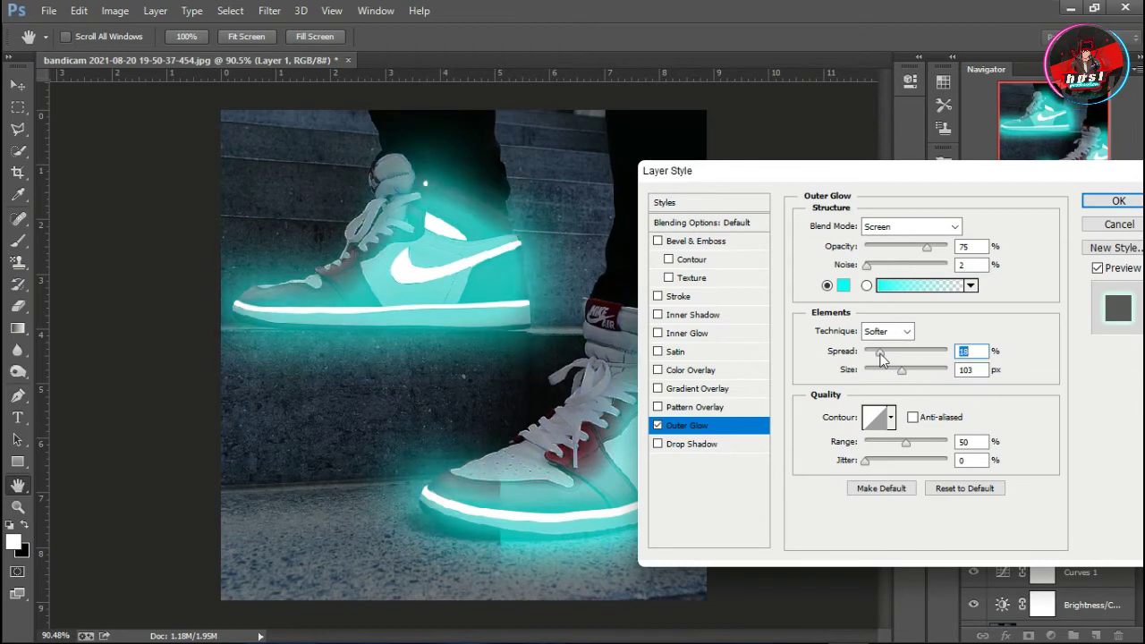
{"action": "mouse_move", "coordinate": [866, 462]}
{"action": "left_mouse_down"}
{"action": "mouse_move", "coordinate": [886, 462]}
{"action": "mouse_move", "coordinate": [894, 447]}
{"action": "left_mouse_up"}
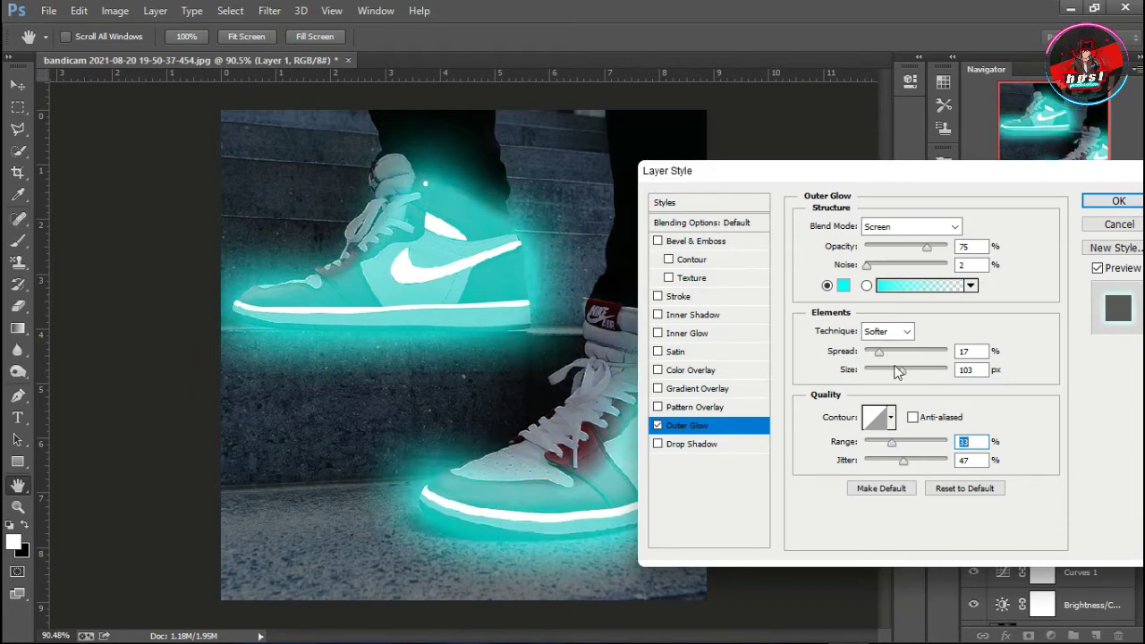
{"action": "left_click_drag", "start_coordinate": [876, 351], "coordinate": [871, 352]}
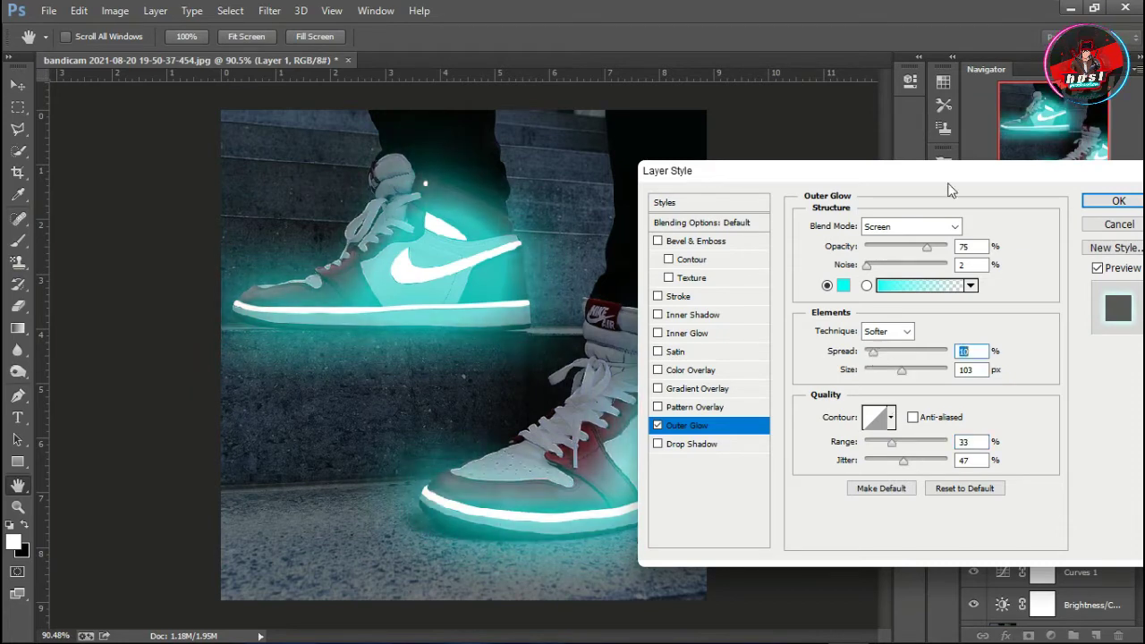
{"action": "left_click_drag", "start_coordinate": [928, 248], "coordinate": [936, 253]}
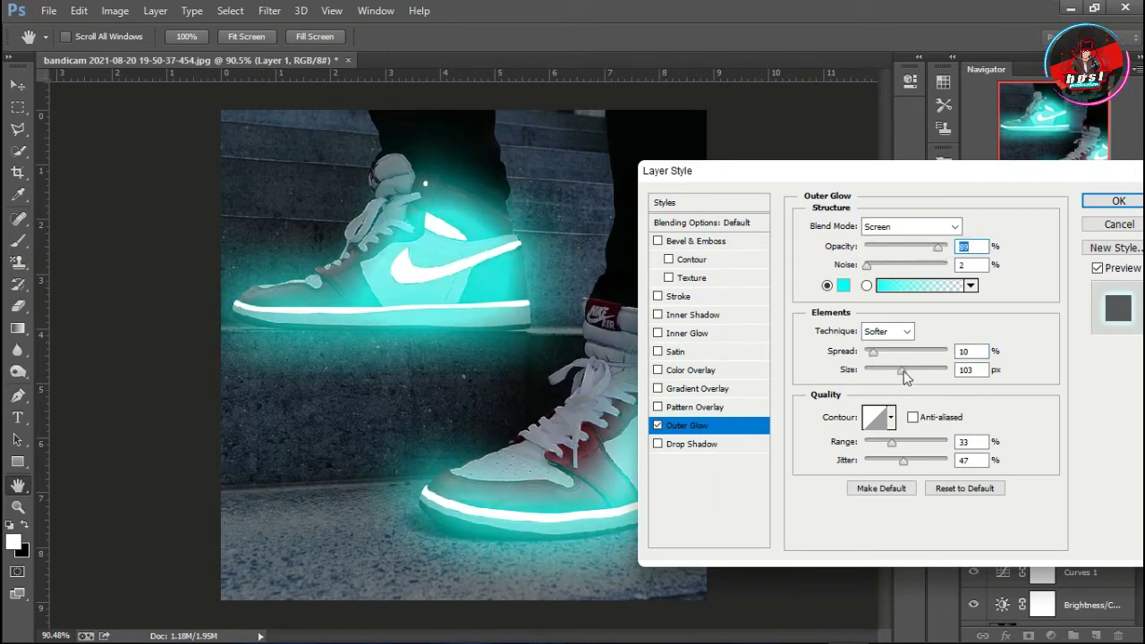
{"action": "left_click_drag", "start_coordinate": [901, 370], "coordinate": [916, 379]}
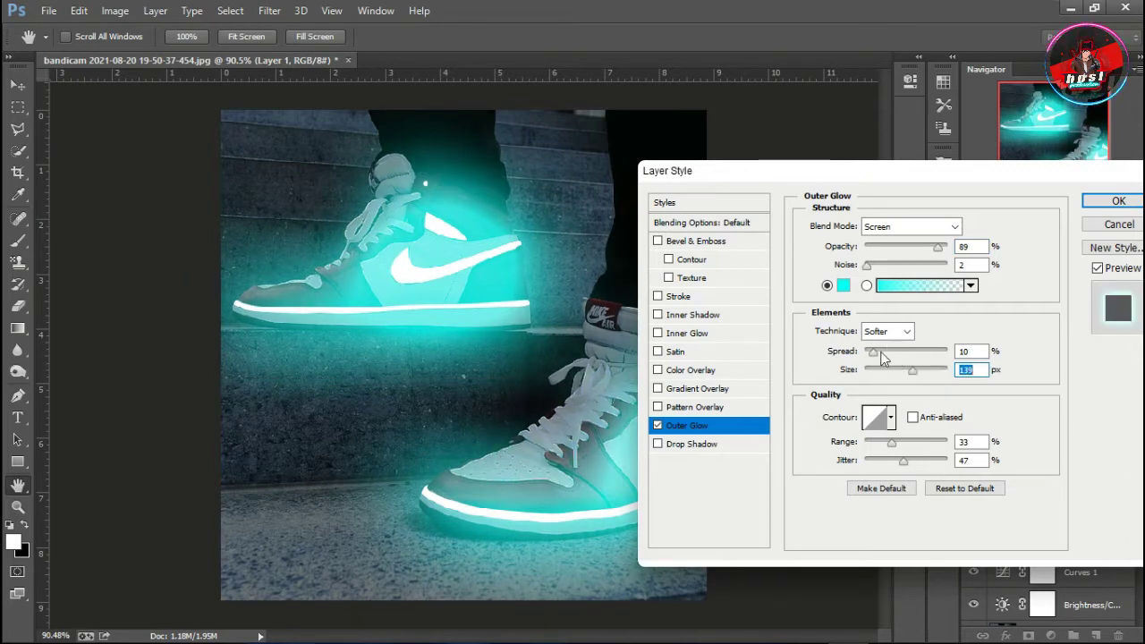
Step: Finalize the glow at 6% spread, 25% range and 106 px size, and apply it
{"action": "left_click_drag", "start_coordinate": [874, 352], "coordinate": [869, 355]}
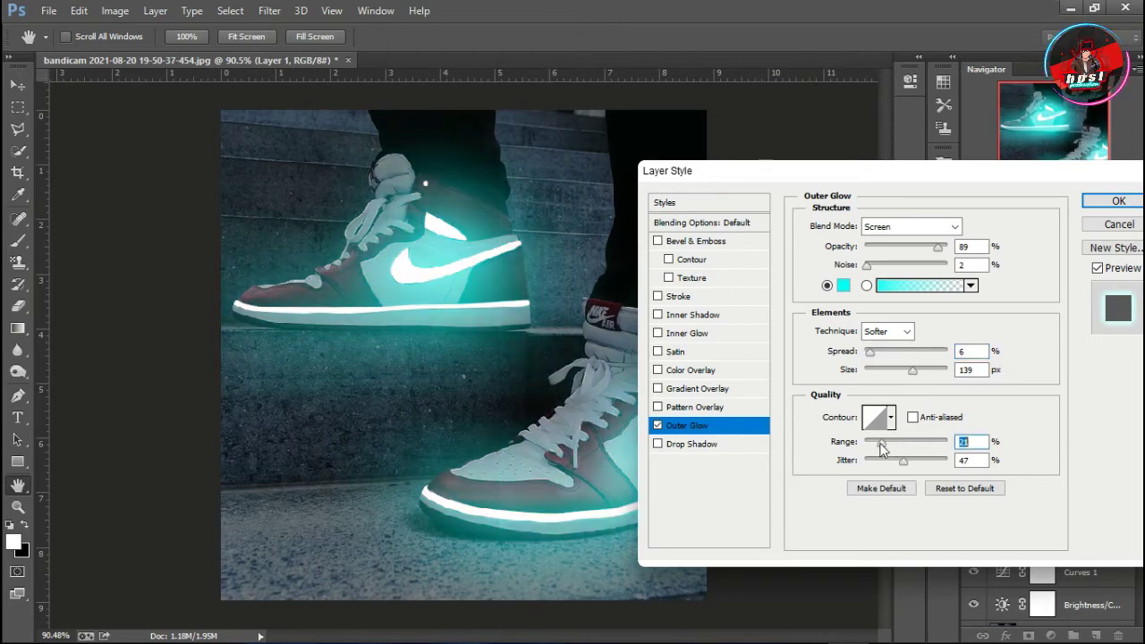
{"action": "mouse_move", "coordinate": [892, 446]}
{"action": "left_mouse_down"}
{"action": "mouse_move", "coordinate": [908, 460]}
{"action": "mouse_move", "coordinate": [883, 469]}
{"action": "left_mouse_up"}
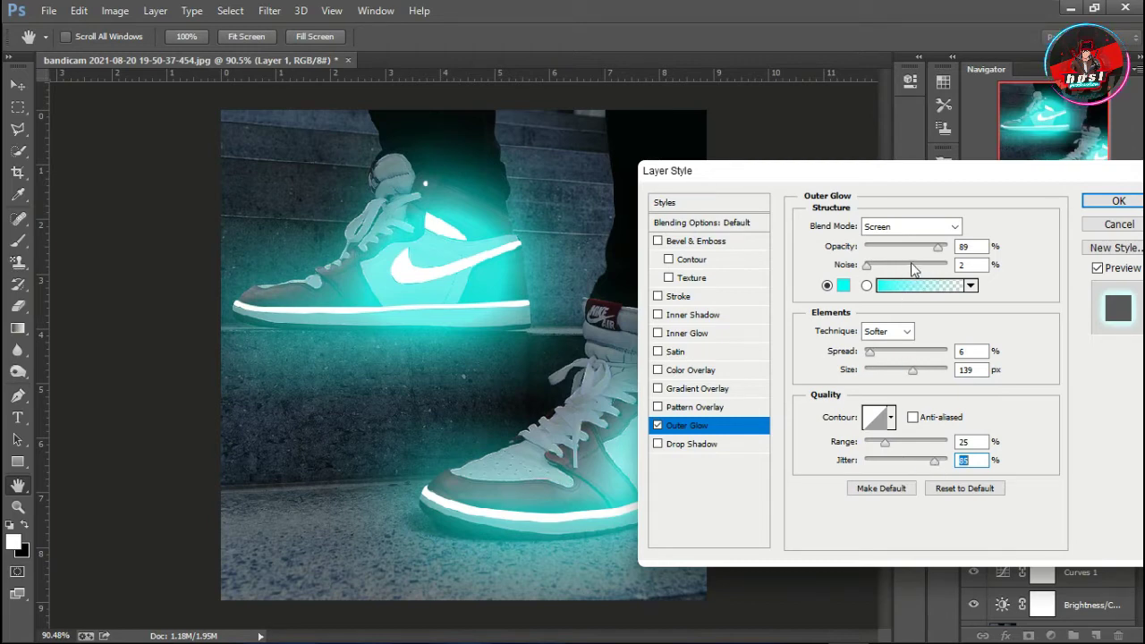
{"action": "mouse_move", "coordinate": [929, 181]}
{"action": "left_mouse_down"}
{"action": "mouse_move", "coordinate": [972, 176]}
{"action": "mouse_move", "coordinate": [1012, 221]}
{"action": "left_mouse_up"}
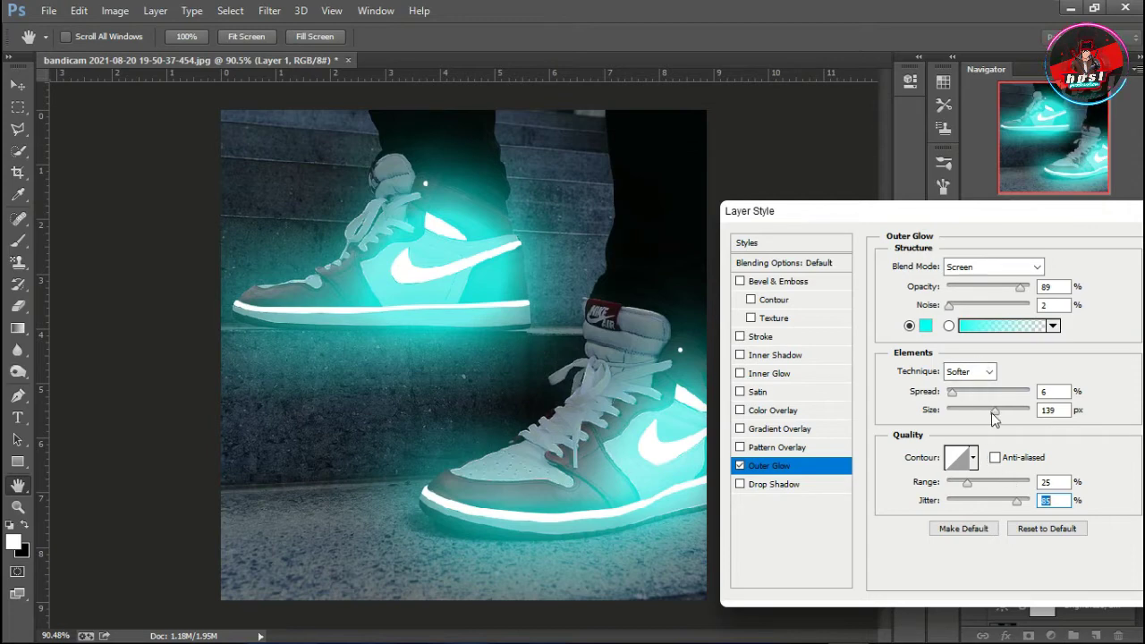
{"action": "left_click_drag", "start_coordinate": [990, 410], "coordinate": [985, 418]}
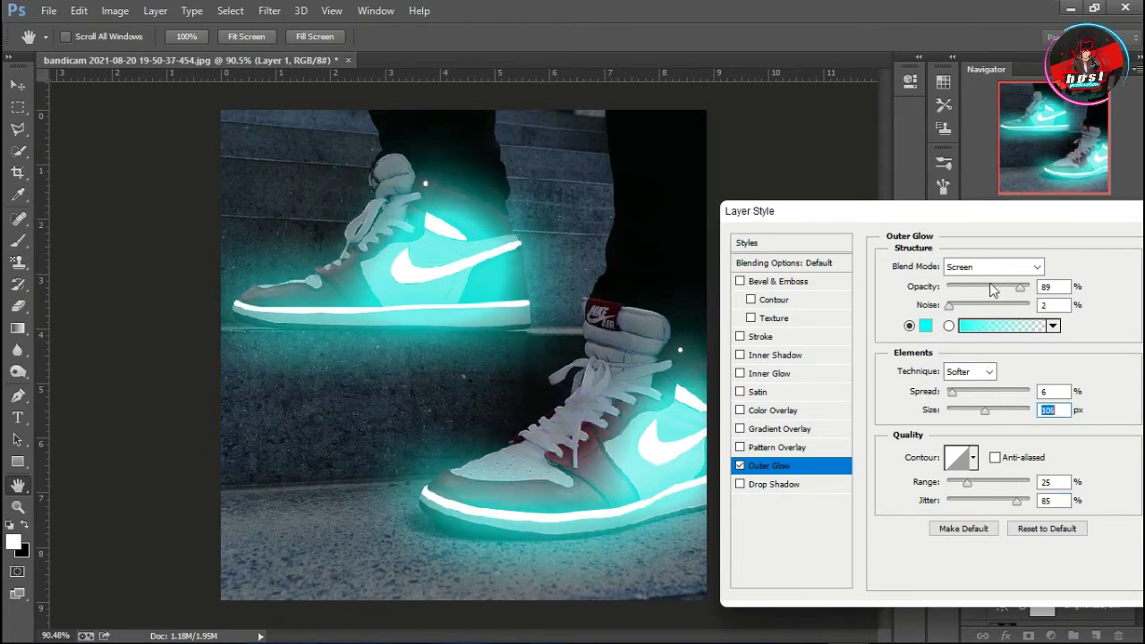
{"action": "left_click_drag", "start_coordinate": [980, 214], "coordinate": [774, 163]}
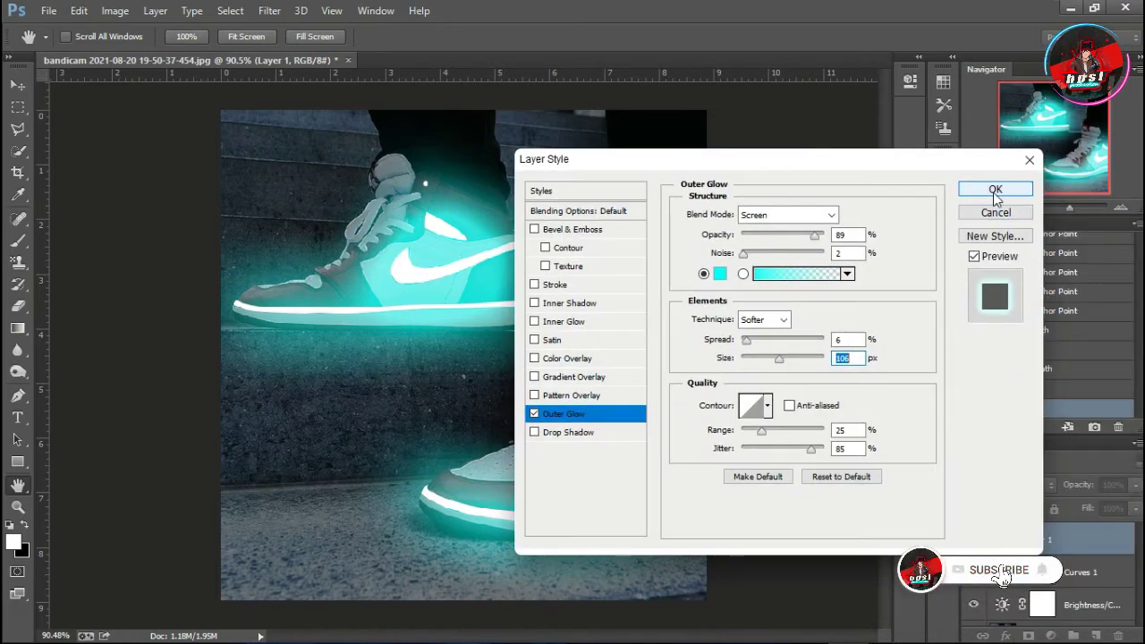
{"action": "left_click", "coordinate": [995, 190]}
Step: With the Blur tool, soften the cyan glow along the upper shoe's sole
{"action": "left_click", "coordinate": [19, 330]}
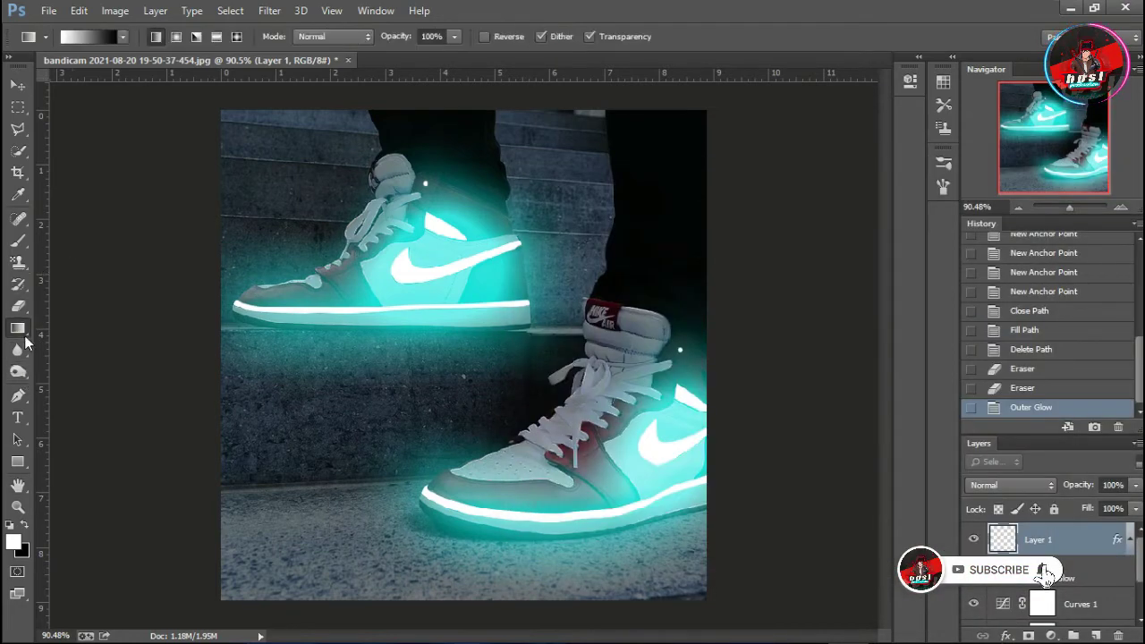
{"action": "left_click", "coordinate": [18, 350]}
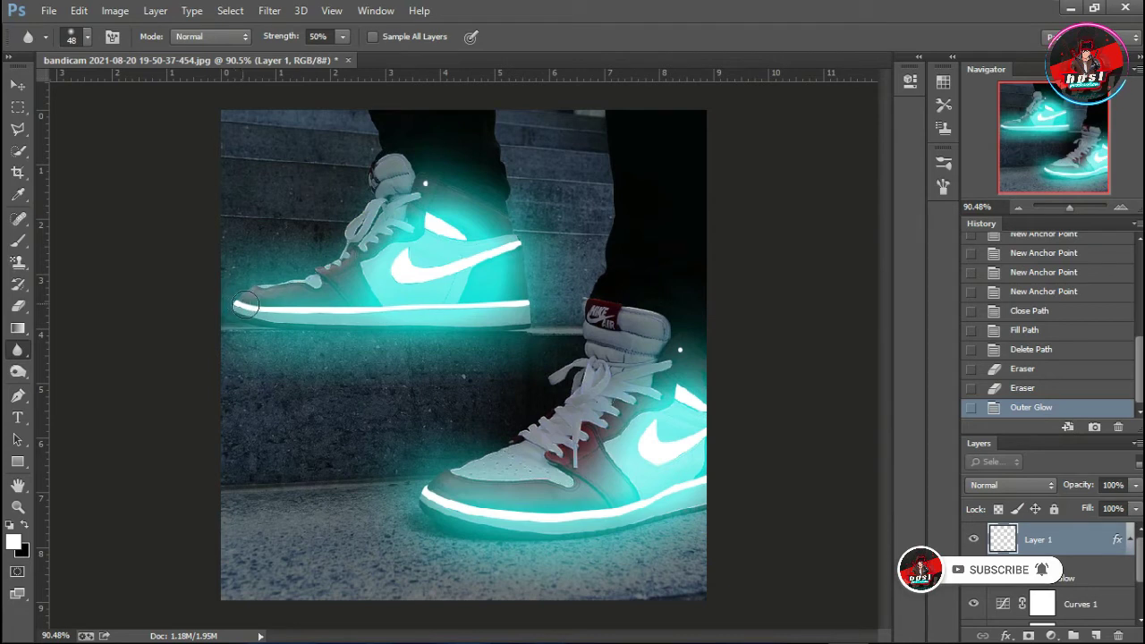
{"action": "left_click_drag", "start_coordinate": [245, 306], "coordinate": [525, 304]}
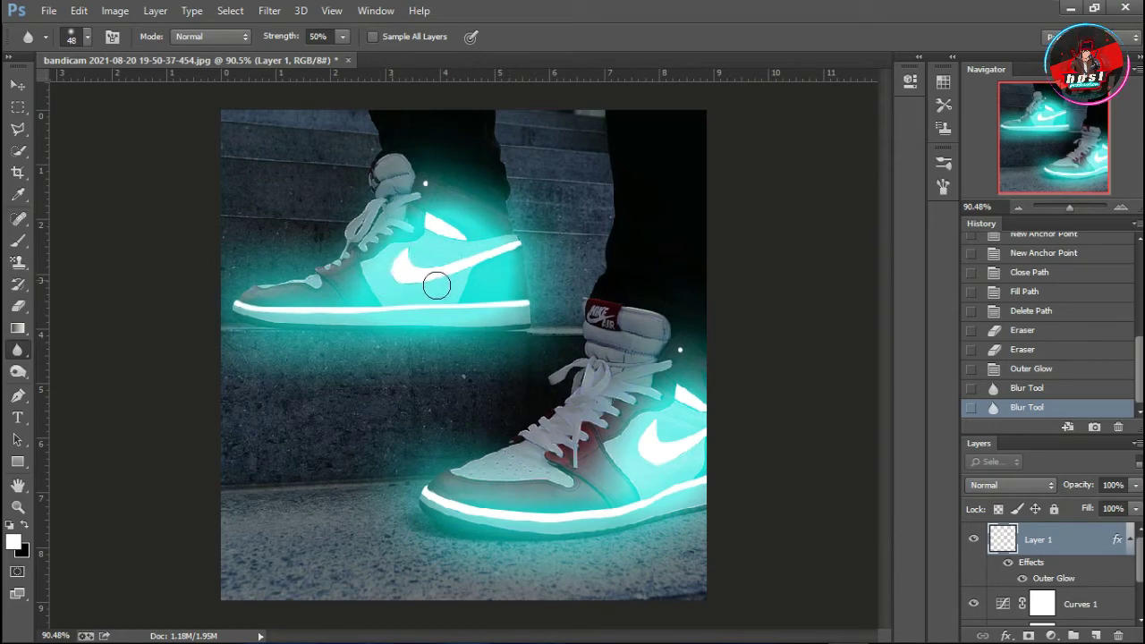
{"action": "left_click_drag", "start_coordinate": [1069, 208], "coordinate": [1078, 207]}
{"action": "left_click", "coordinate": [1051, 147]}
{"action": "left_click_drag", "start_coordinate": [1051, 148], "coordinate": [1033, 101]}
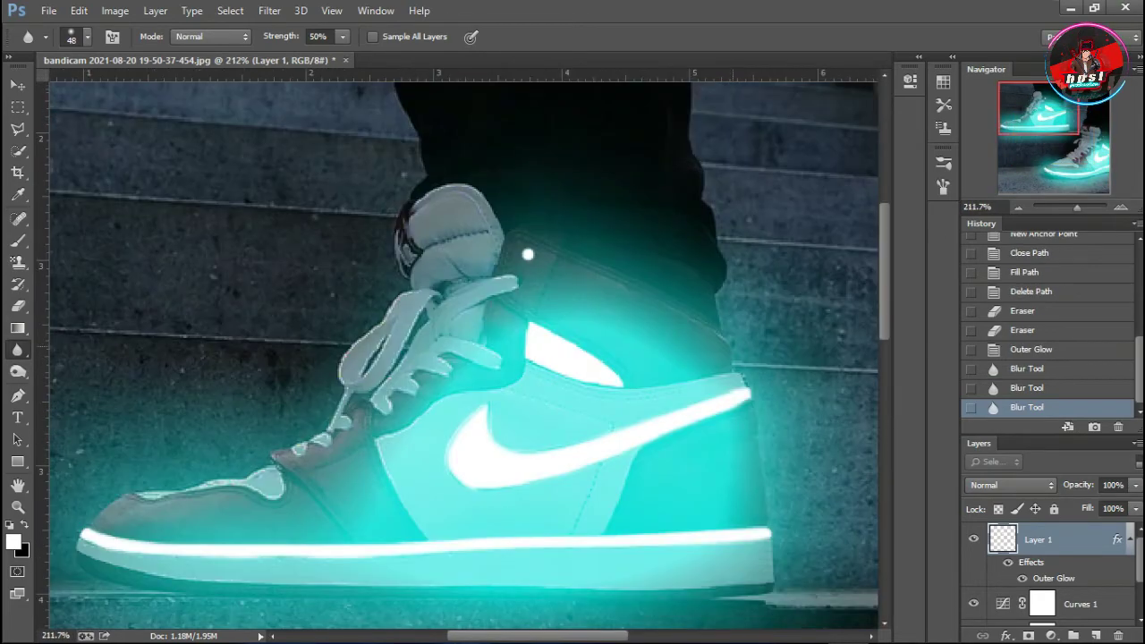
Step: Set the Blur brush to a 15 px hard round tip
{"action": "right_click", "coordinate": [586, 346]}
{"action": "left_click", "coordinate": [694, 465]}
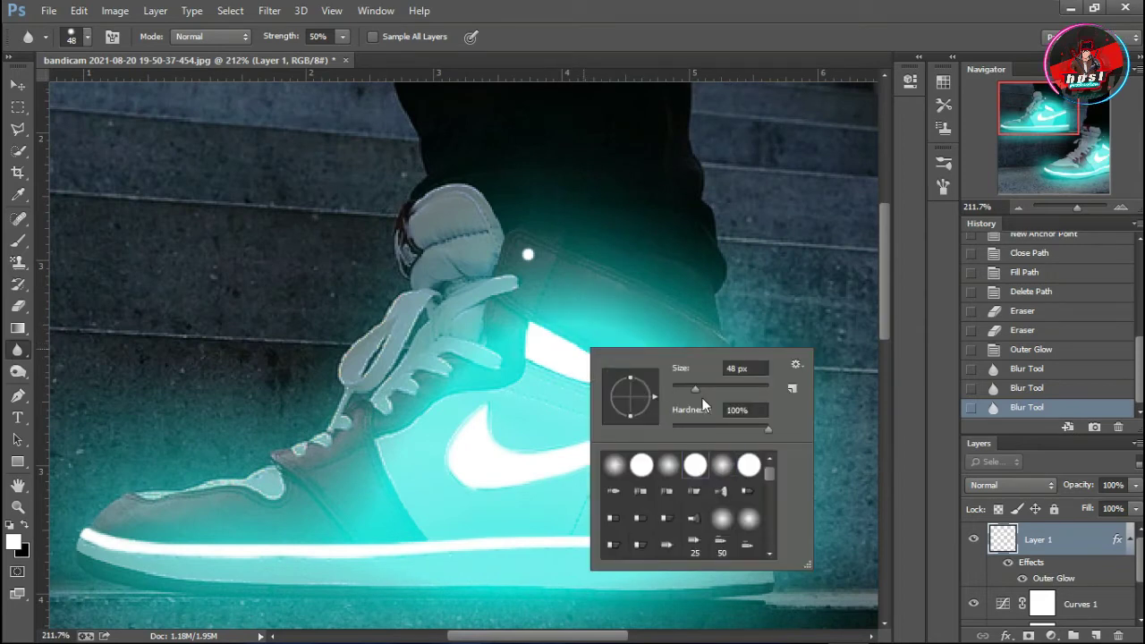
{"action": "left_click_drag", "start_coordinate": [695, 389], "coordinate": [531, 369]}
{"action": "left_click", "coordinate": [541, 324]}
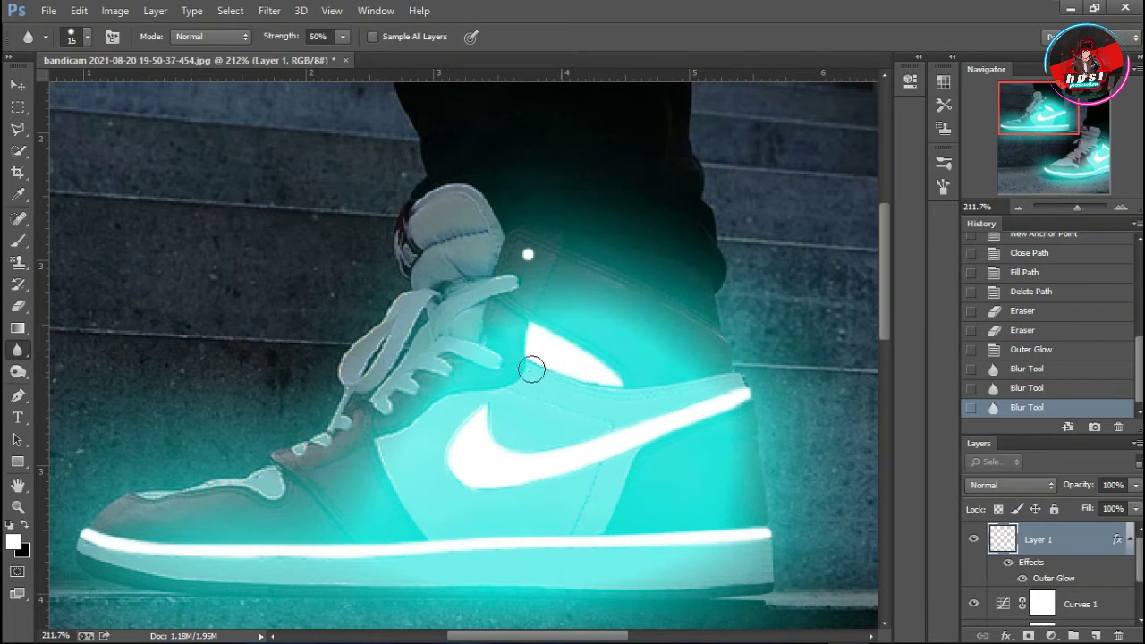
Step: Blur the upper shoe's glowing collar, both swoosh edges and the sole edge
{"action": "mouse_move", "coordinate": [520, 329]}
{"action": "left_mouse_down"}
{"action": "mouse_move", "coordinate": [536, 278]}
{"action": "mouse_move", "coordinate": [526, 269]}
{"action": "left_mouse_up"}
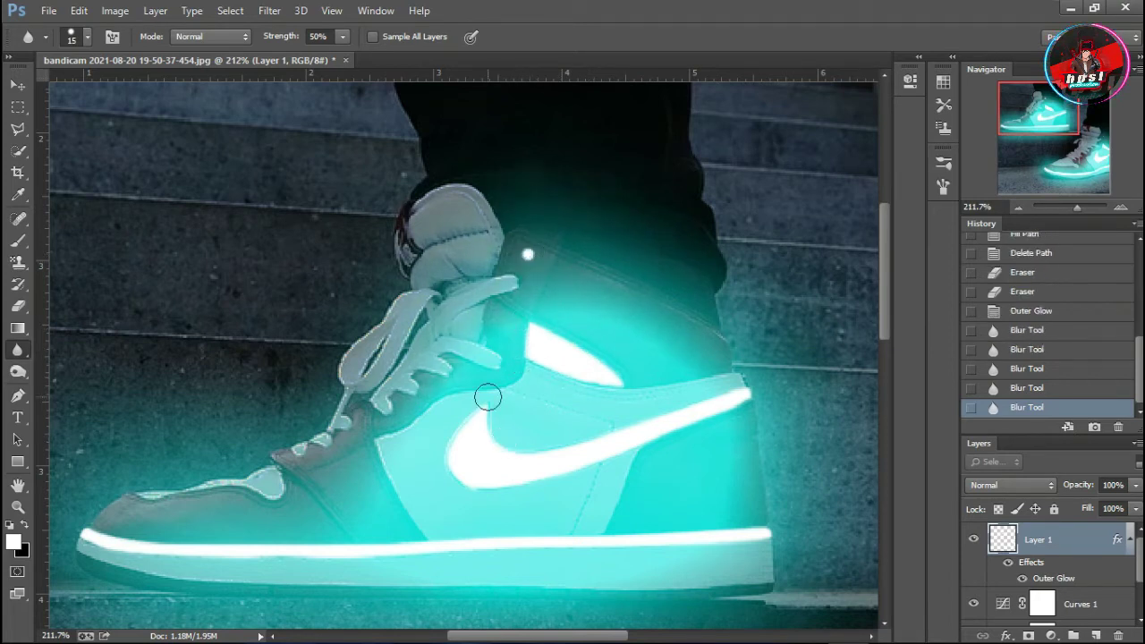
{"action": "mouse_move", "coordinate": [487, 397]}
{"action": "left_mouse_down"}
{"action": "mouse_move", "coordinate": [498, 450]}
{"action": "mouse_move", "coordinate": [695, 409]}
{"action": "left_mouse_up"}
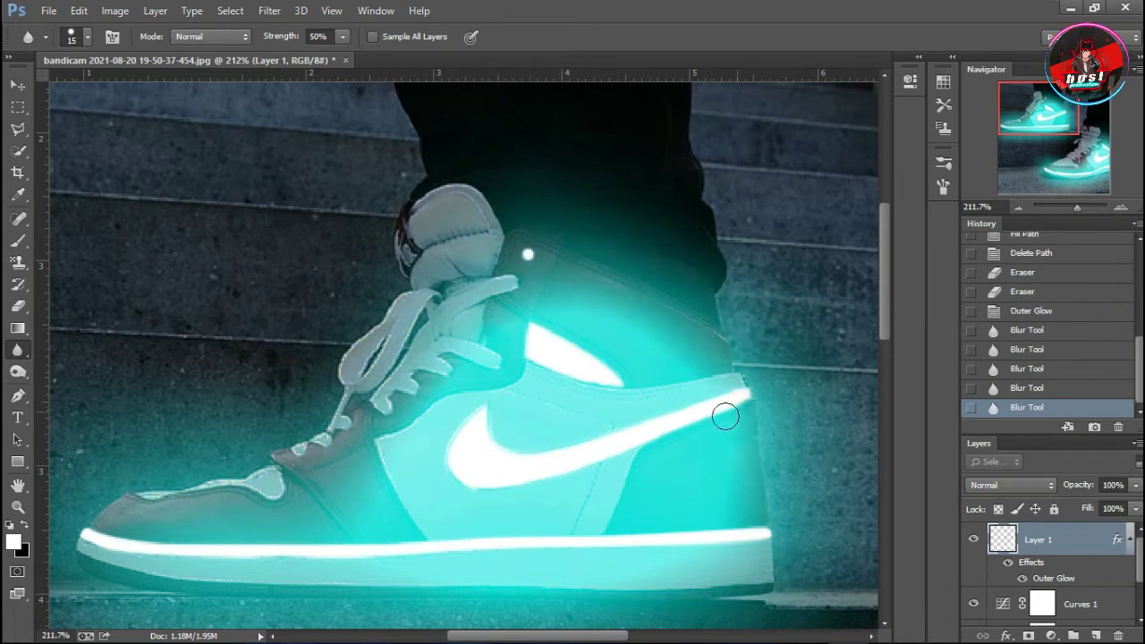
{"action": "mouse_move", "coordinate": [567, 473]}
{"action": "left_mouse_down"}
{"action": "mouse_move", "coordinate": [473, 486]}
{"action": "mouse_move", "coordinate": [465, 394]}
{"action": "mouse_move", "coordinate": [483, 421]}
{"action": "left_mouse_up"}
{"action": "left_click_drag", "start_coordinate": [741, 530], "coordinate": [209, 562]}
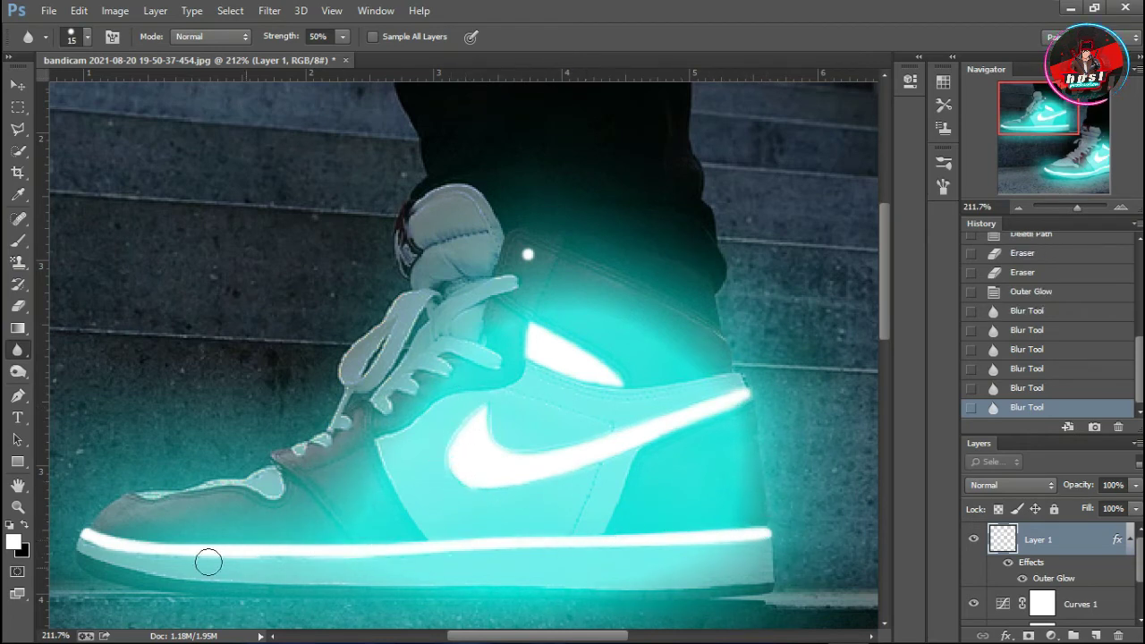
{"action": "left_click_drag", "start_coordinate": [66, 528], "coordinate": [638, 545]}
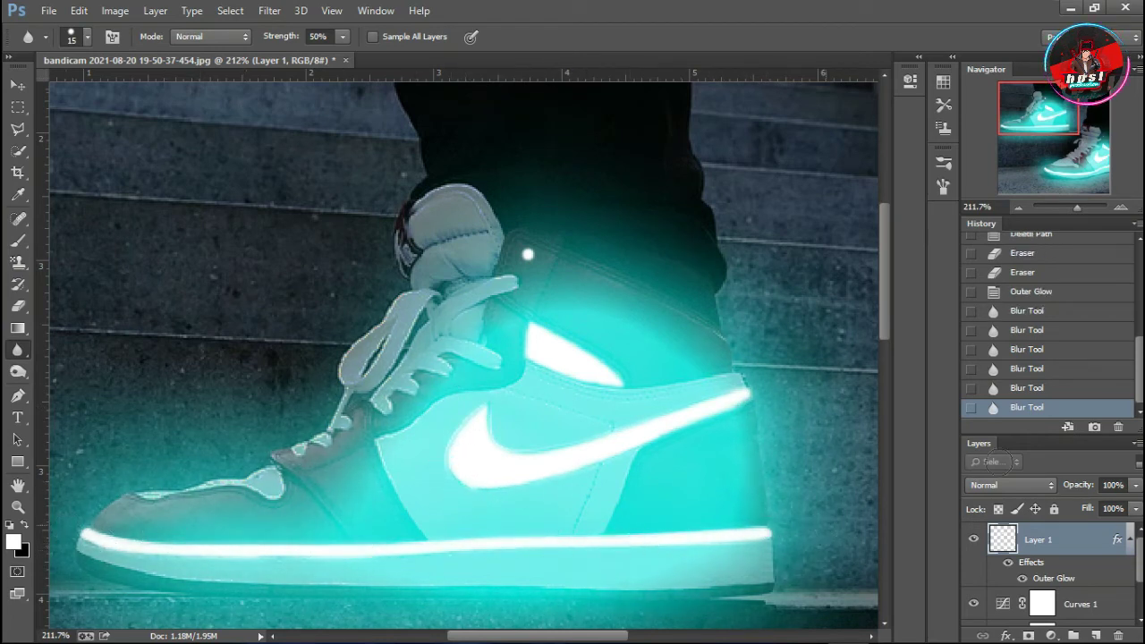
Step: Soften the lower shoe's glow spots and sole top edge, then zoom back out
{"action": "left_click_drag", "start_coordinate": [1037, 112], "coordinate": [1089, 159]}
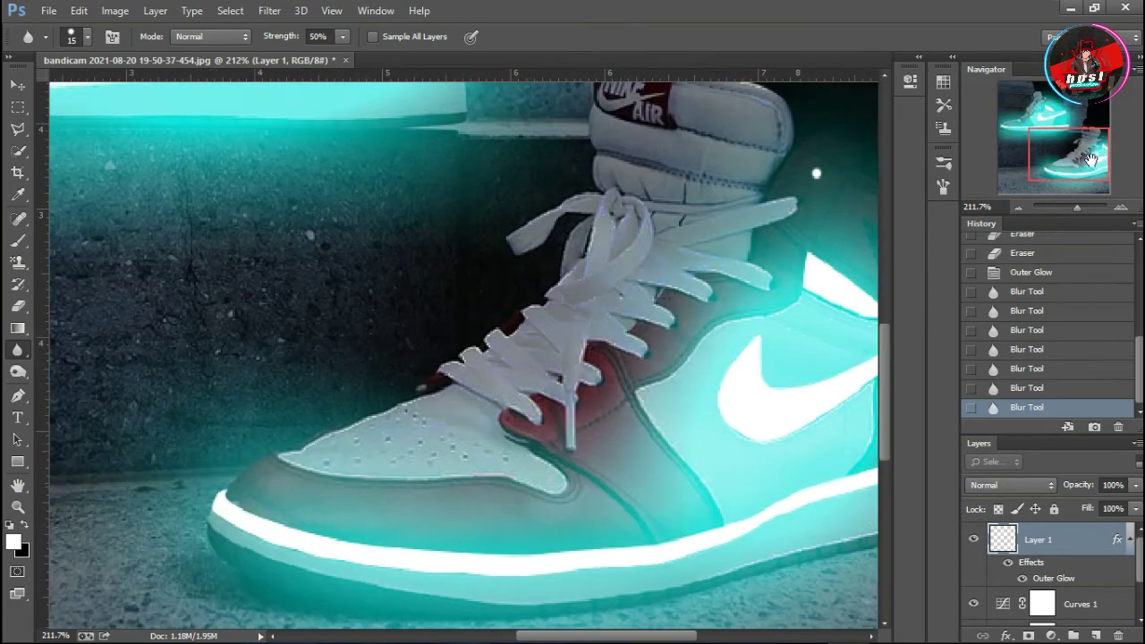
{"action": "left_click", "coordinate": [816, 174]}
{"action": "left_click", "coordinate": [816, 174]}
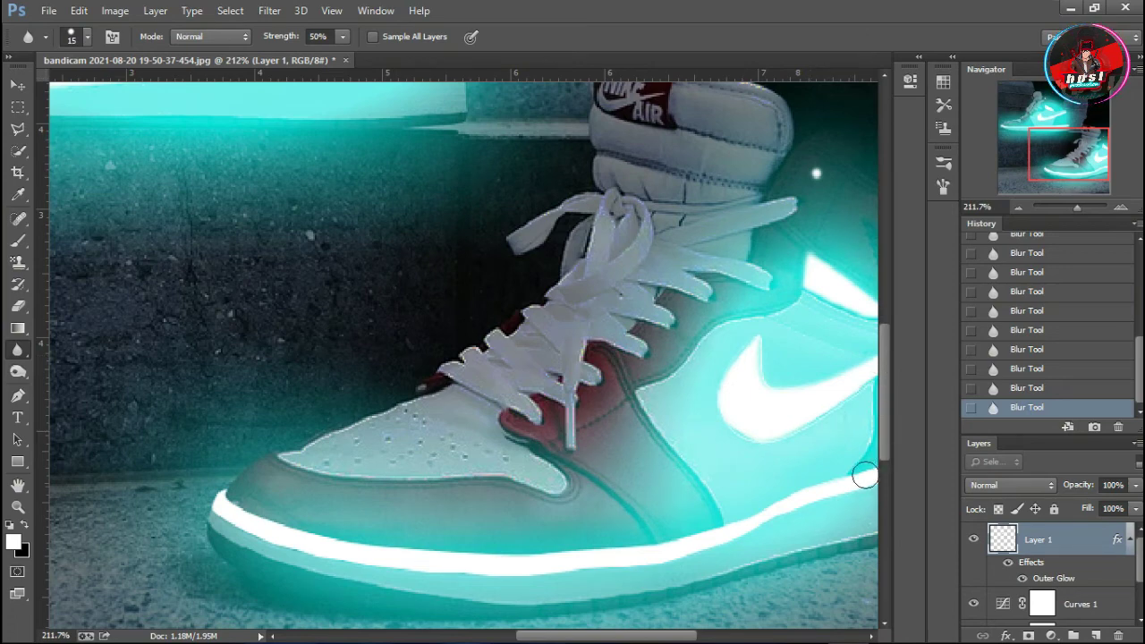
{"action": "mouse_move", "coordinate": [772, 516]}
{"action": "left_mouse_down"}
{"action": "mouse_move", "coordinate": [381, 554]}
{"action": "mouse_move", "coordinate": [296, 542]}
{"action": "mouse_move", "coordinate": [225, 501]}
{"action": "mouse_move", "coordinate": [417, 554]}
{"action": "mouse_move", "coordinate": [866, 523]}
{"action": "left_mouse_up"}
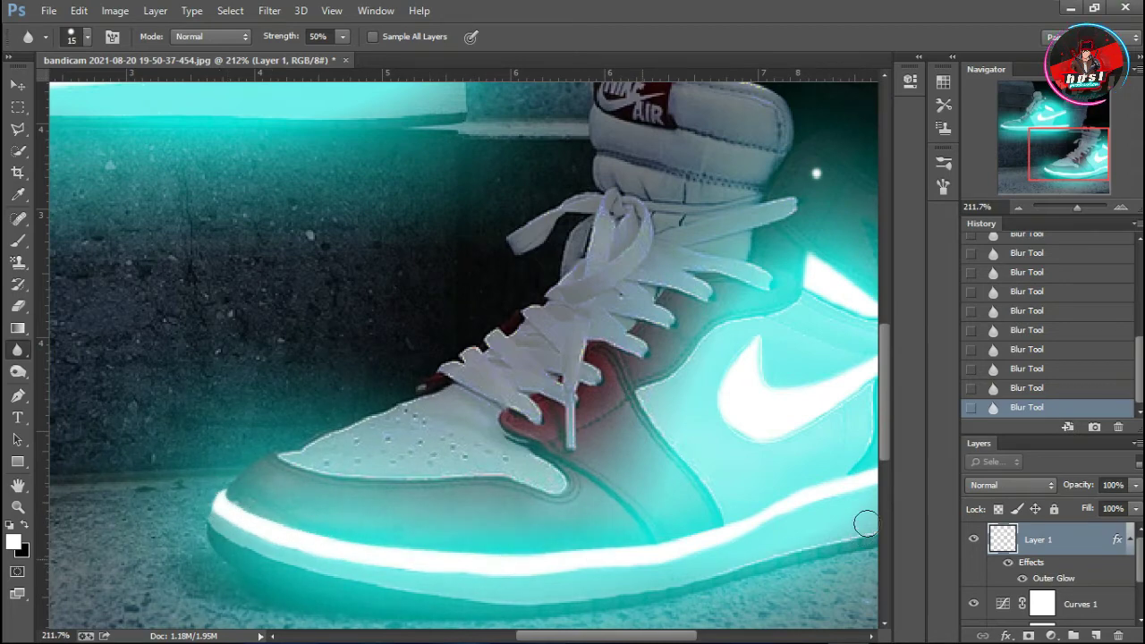
{"action": "left_click_drag", "start_coordinate": [1077, 207], "coordinate": [1066, 212]}
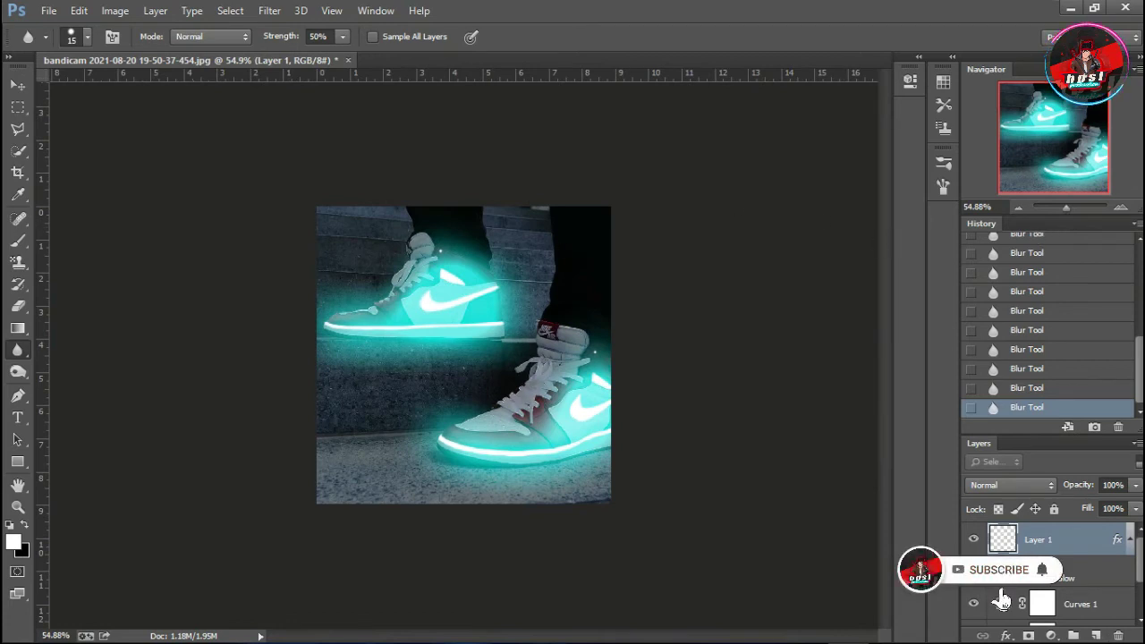
Step: Add a new empty Layer 2 and set its blending mode to Color Dodge
{"action": "left_click", "coordinate": [1095, 635]}
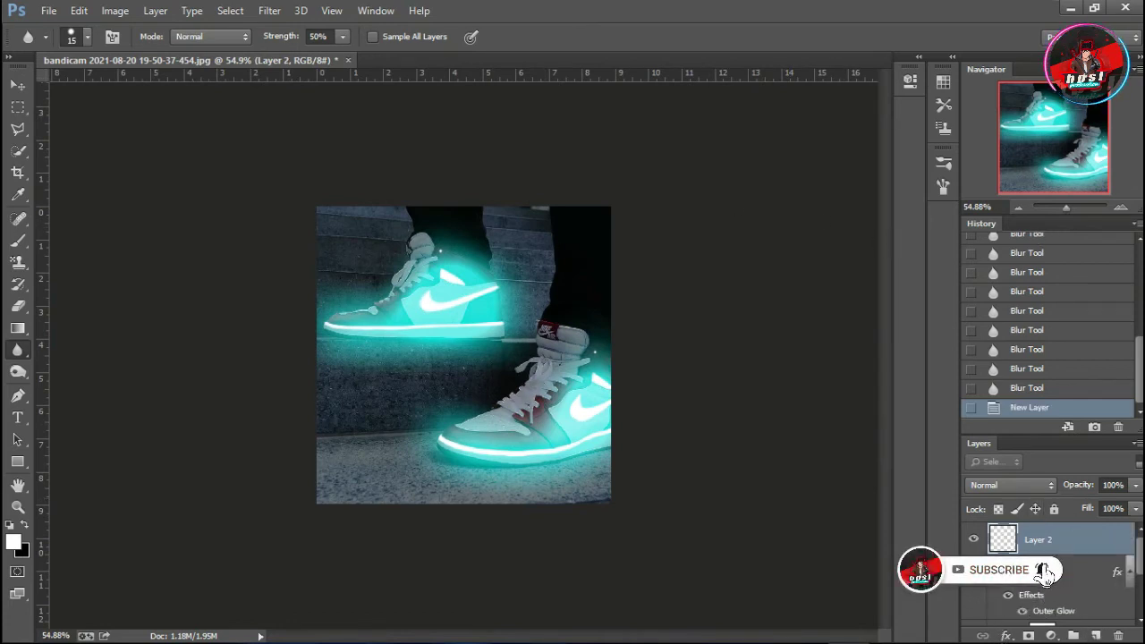
{"action": "left_click", "coordinate": [1017, 483]}
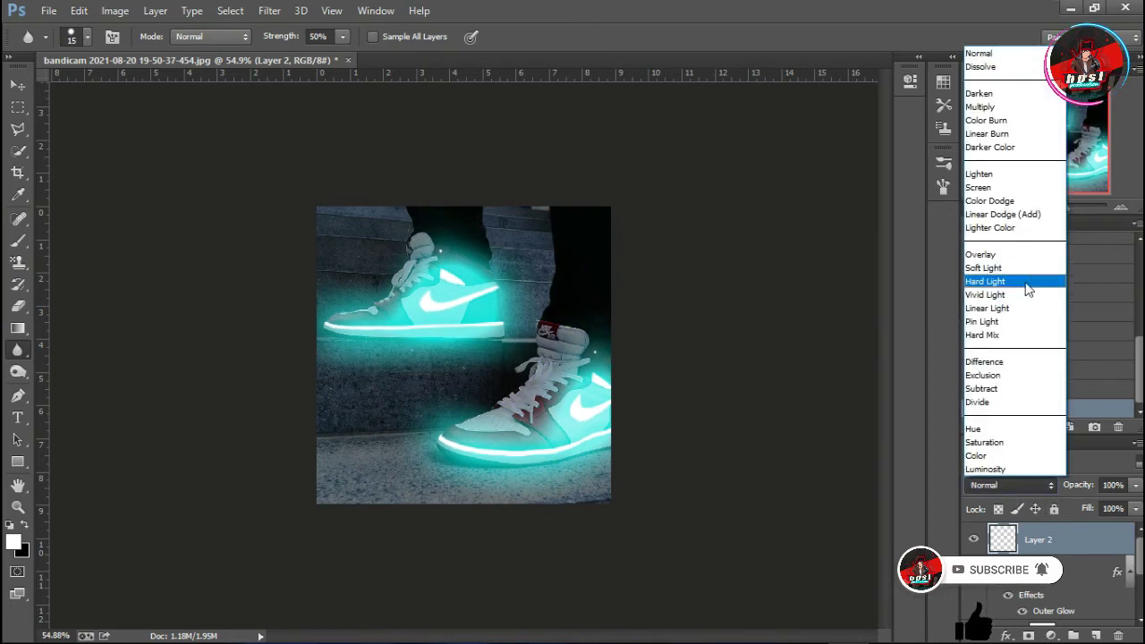
{"action": "left_click", "coordinate": [1004, 215]}
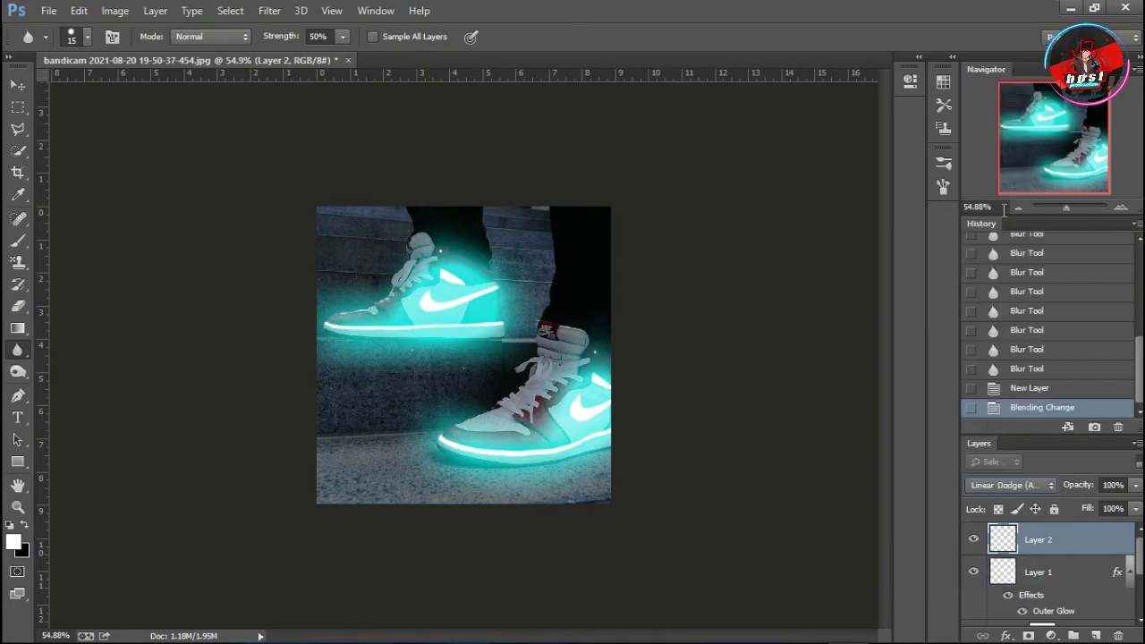
{"action": "left_click", "coordinate": [1012, 485]}
{"action": "left_click", "coordinate": [993, 207]}
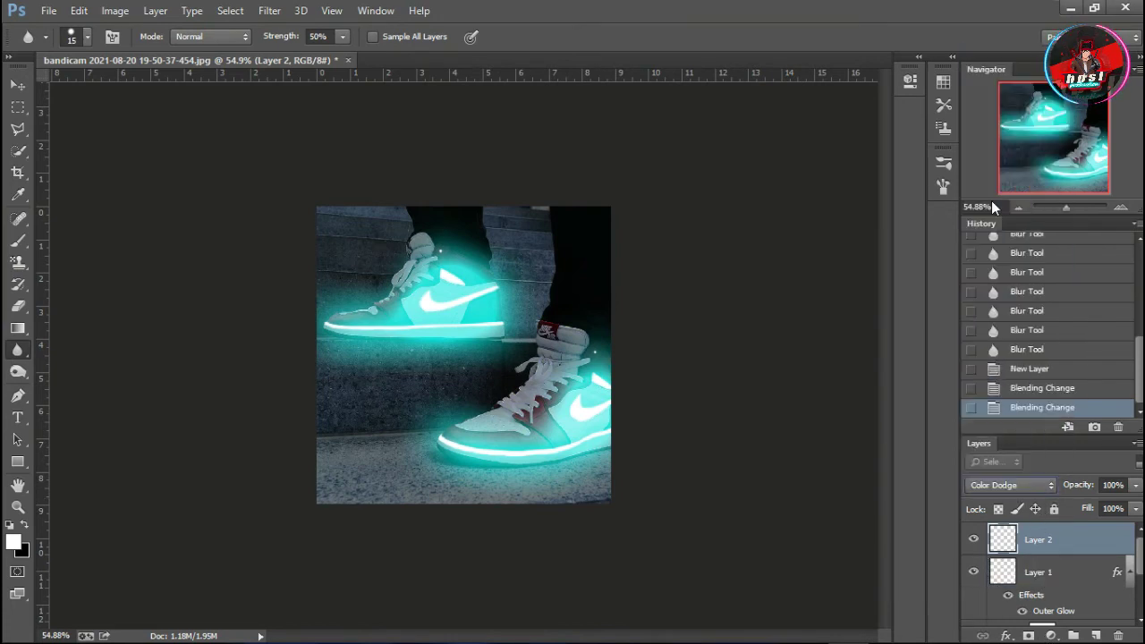
Step: Switch to the Brush tool with its opacity lowered to 39%
{"action": "left_click_drag", "start_coordinate": [1063, 209], "coordinate": [1068, 209]}
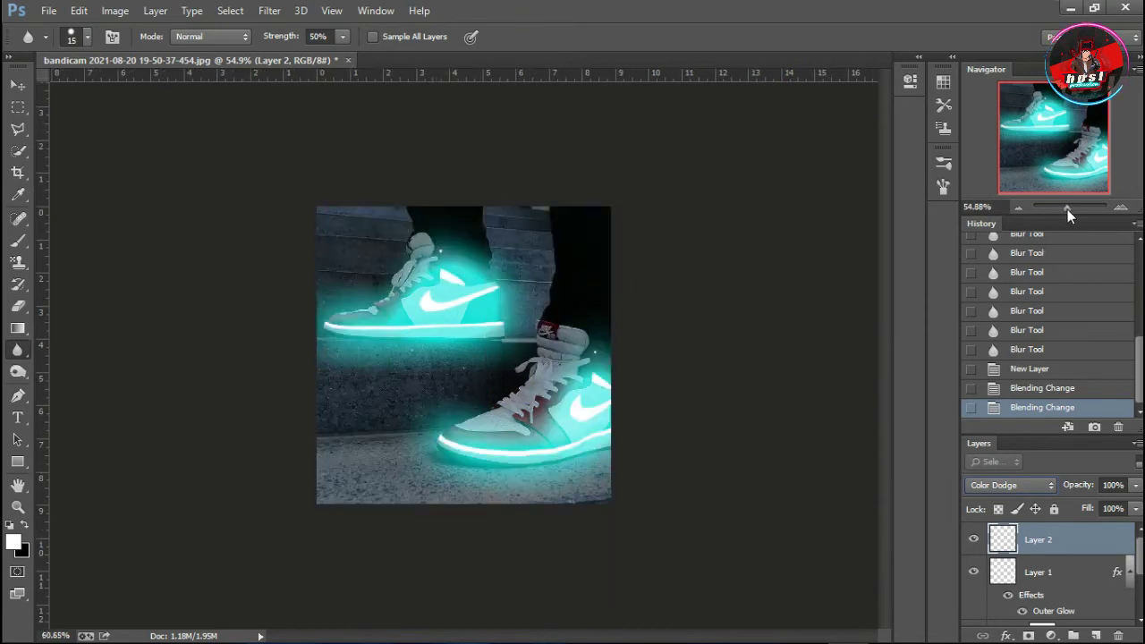
{"action": "left_click", "coordinate": [18, 240]}
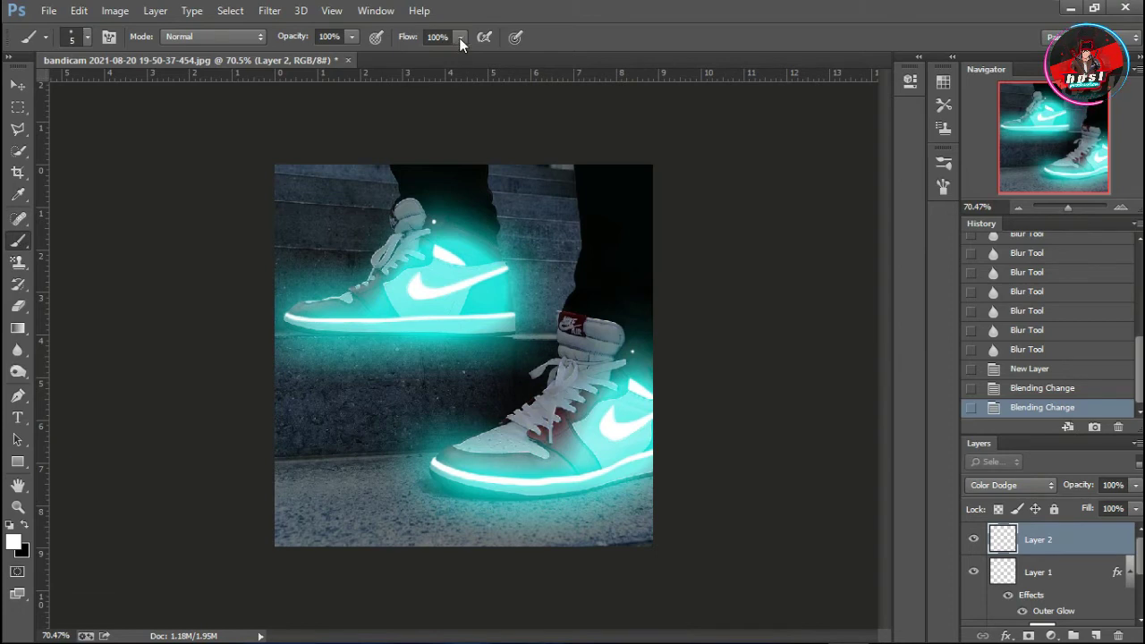
{"action": "left_click_drag", "start_coordinate": [352, 36], "coordinate": [306, 54]}
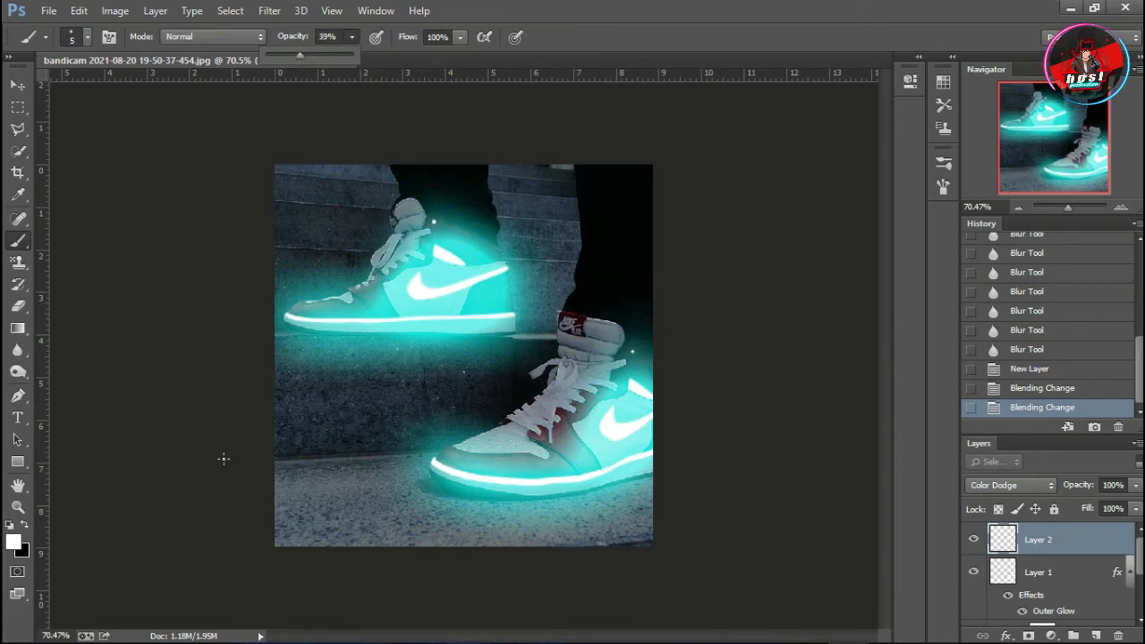
Step: Sample the shoe's cyan as the foreground colour, push it to 00fff9, and return to the Brush
{"action": "left_click", "coordinate": [19, 543]}
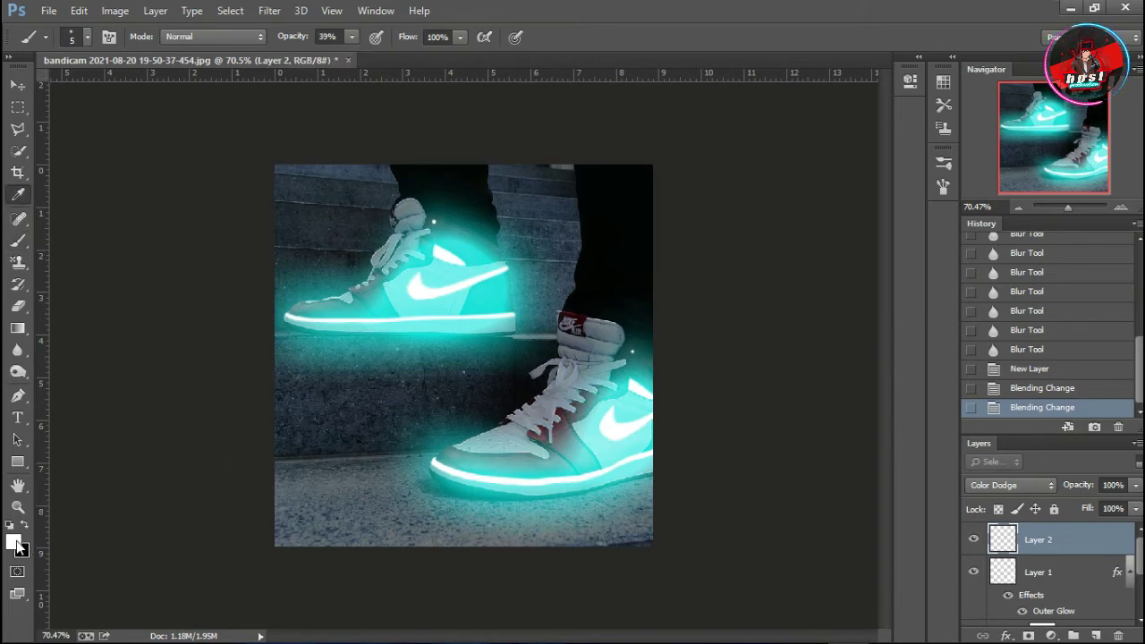
{"action": "left_click", "coordinate": [467, 317]}
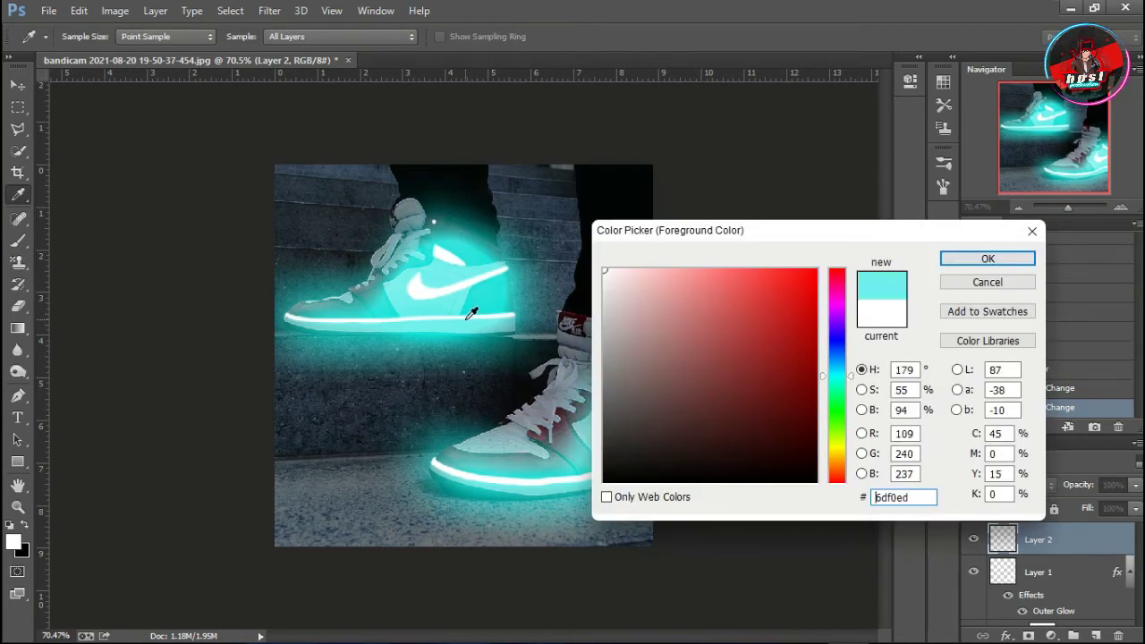
{"action": "left_click", "coordinate": [815, 271]}
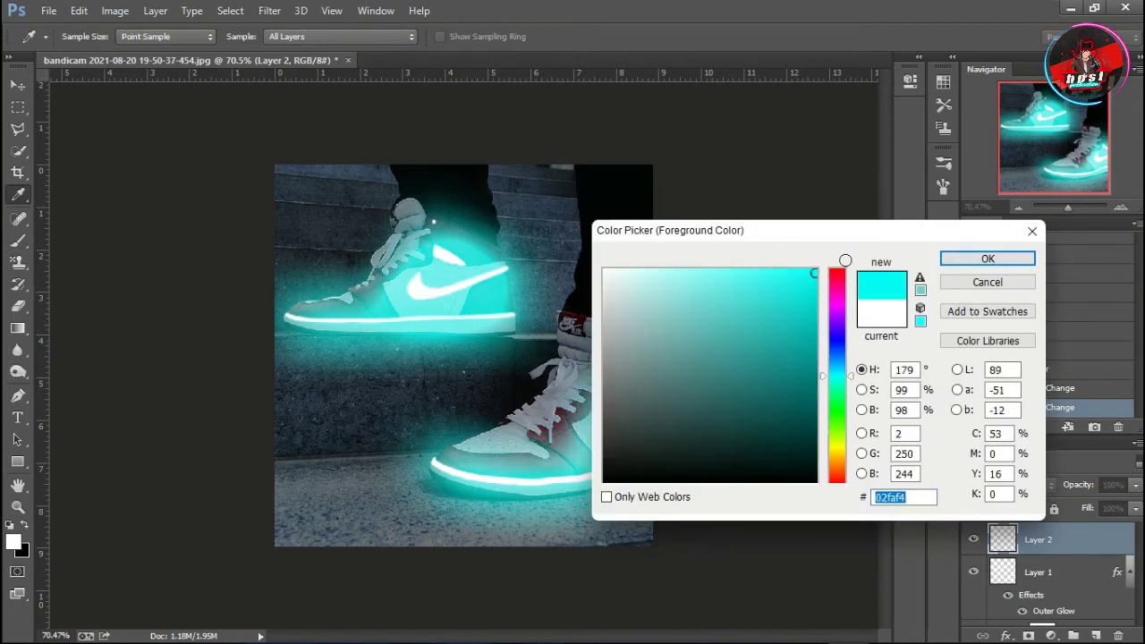
{"action": "left_click", "coordinate": [984, 259]}
{"action": "key", "text": "b"}
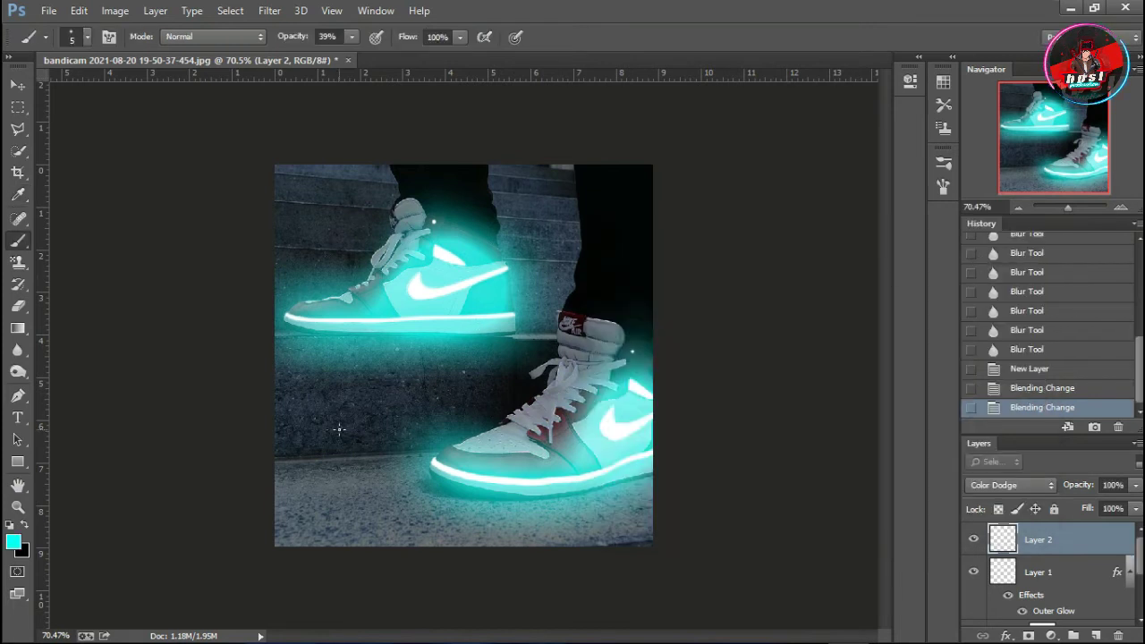
Step: Set a soft round brush with 0% hardness at 66 px, testing and undoing floor dabs
{"action": "left_click", "coordinate": [334, 433]}
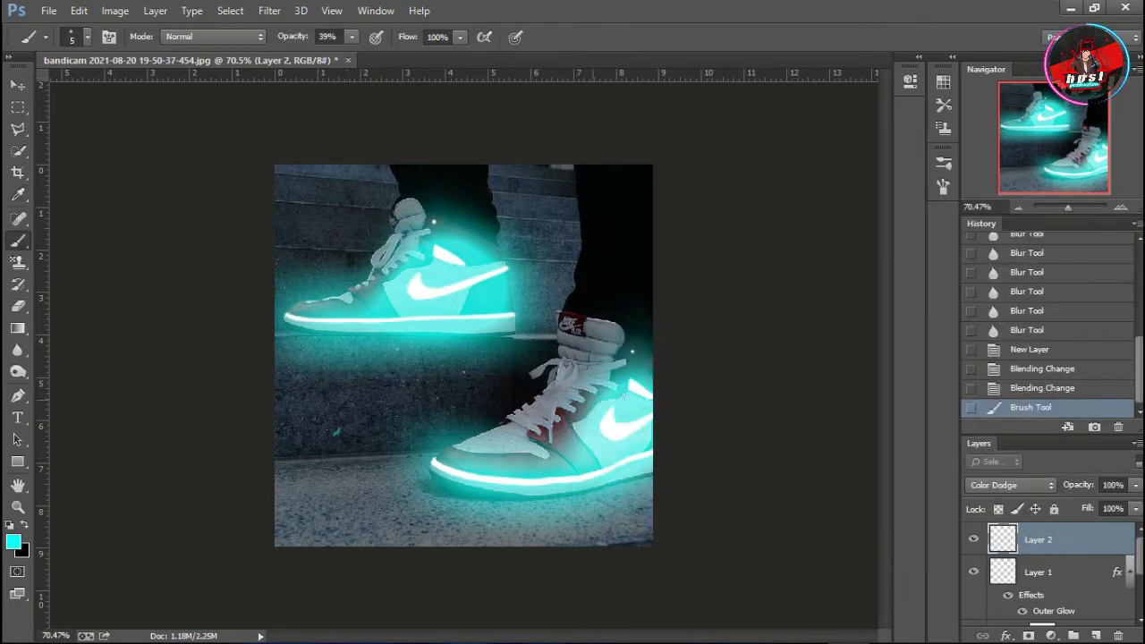
{"action": "left_click", "coordinate": [1065, 390]}
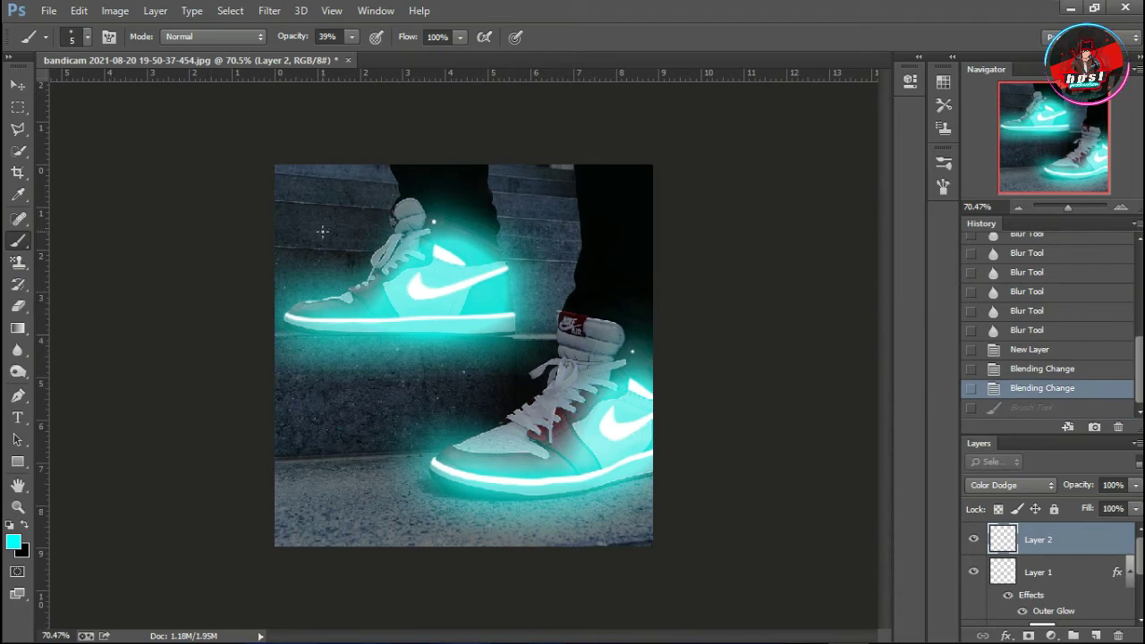
{"action": "right_click", "coordinate": [353, 383]}
{"action": "left_click", "coordinate": [495, 500]}
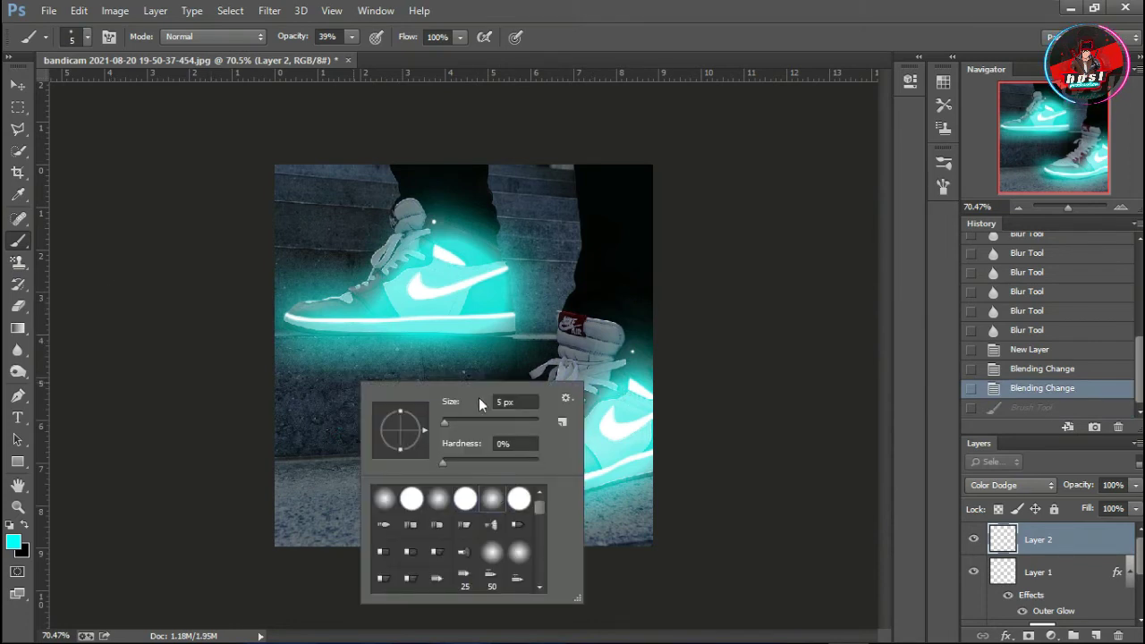
{"action": "left_click", "coordinate": [473, 422]}
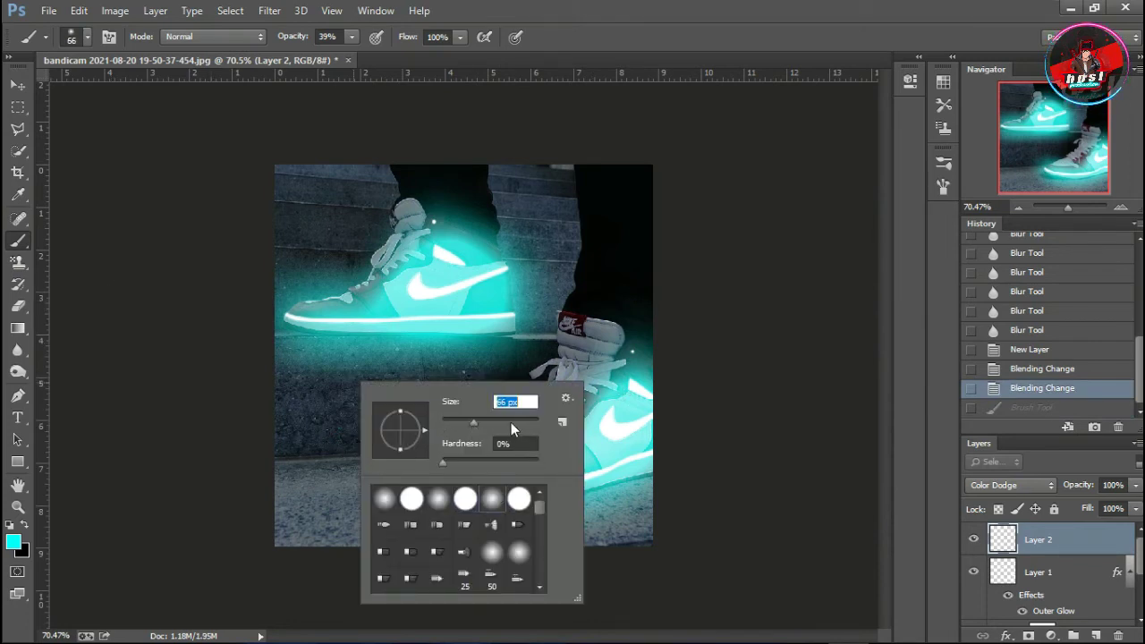
{"action": "left_click_drag", "start_coordinate": [294, 468], "coordinate": [321, 480]}
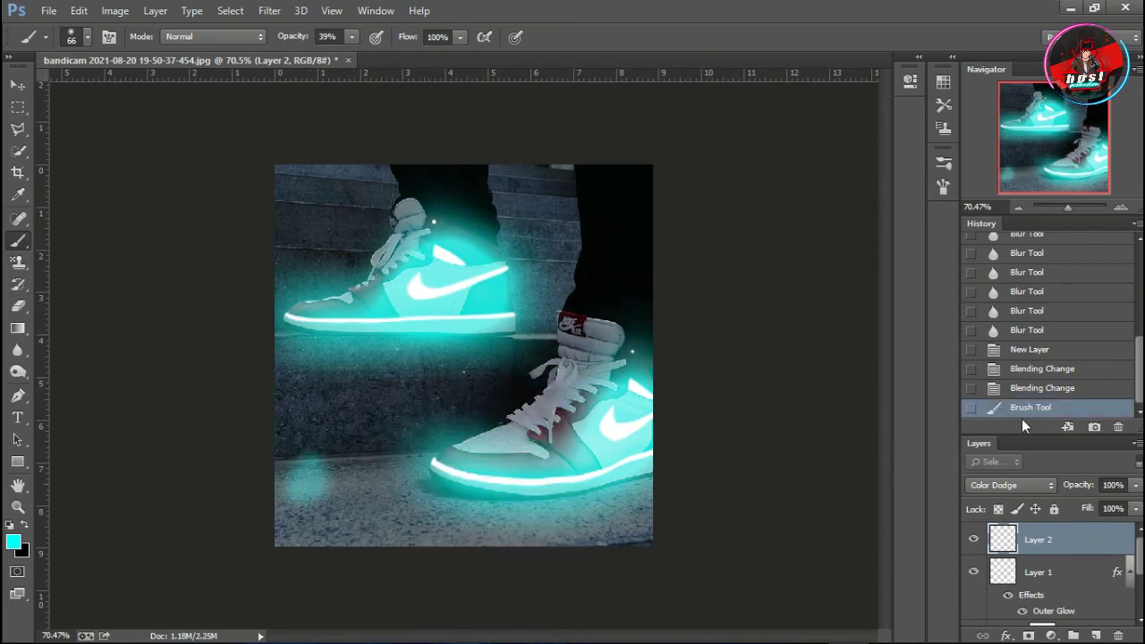
{"action": "left_click", "coordinate": [1009, 390]}
Step: Try cyan floor strokes at 21% brush opacity, then undo them all
{"action": "left_click", "coordinate": [352, 37]}
{"action": "left_click_drag", "start_coordinate": [353, 56], "coordinate": [337, 55]}
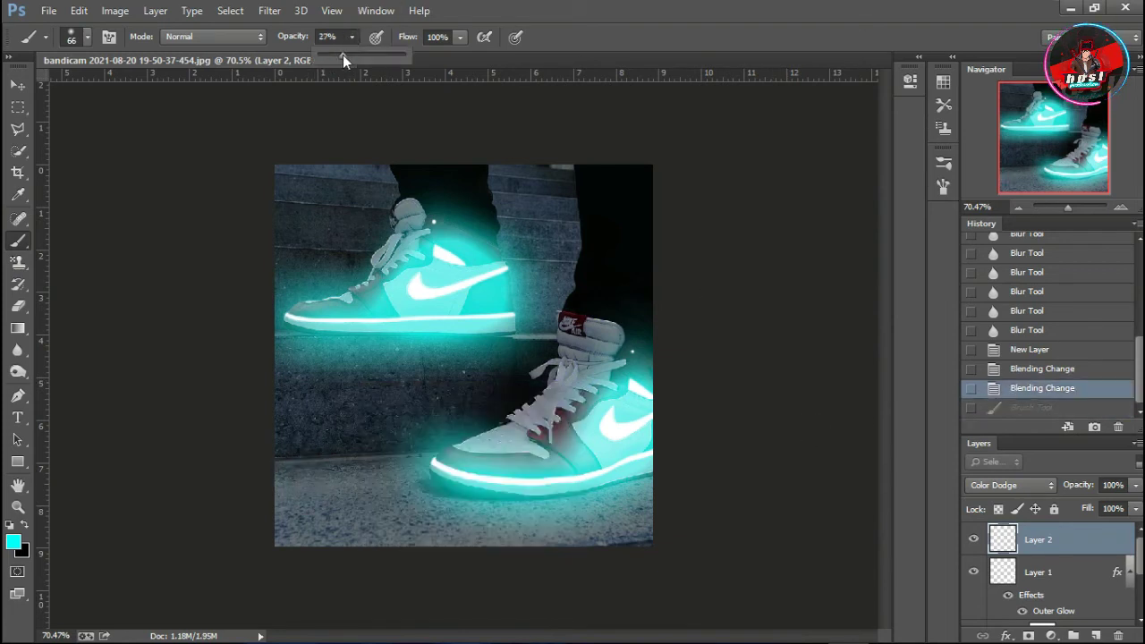
{"action": "left_click_drag", "start_coordinate": [340, 427], "coordinate": [308, 428]}
{"action": "left_click", "coordinate": [1064, 390]}
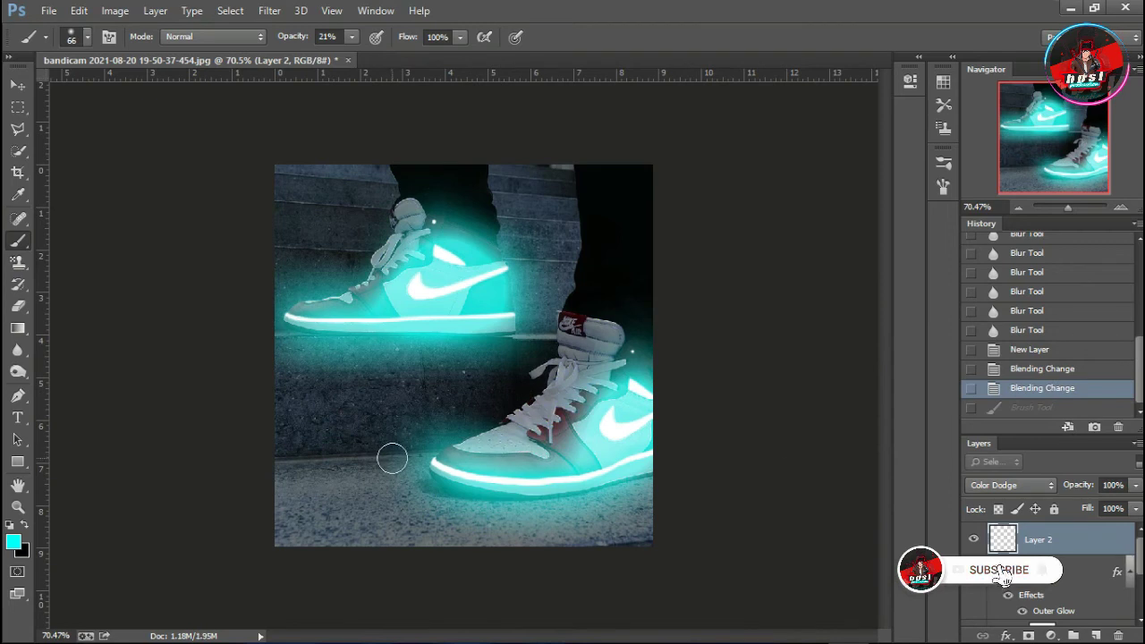
{"action": "mouse_move", "coordinate": [479, 384]}
{"action": "left_mouse_down"}
{"action": "mouse_move", "coordinate": [396, 396]}
{"action": "mouse_move", "coordinate": [332, 388]}
{"action": "mouse_move", "coordinate": [498, 388]}
{"action": "mouse_move", "coordinate": [373, 416]}
{"action": "mouse_move", "coordinate": [427, 427]}
{"action": "left_mouse_up"}
{"action": "key", "text": "ctrl+alt+z"}
{"action": "key", "text": "ctrl+alt+z"}
{"action": "key", "text": "ctrl+alt+z"}
{"action": "key", "text": "ctrl+alt+z"}
{"action": "key", "text": "ctrl+alt+z"}
Step: At 9% opacity, paint faint cyan over the lower-left floor and around the right shoe
{"action": "right_click", "coordinate": [422, 407]}
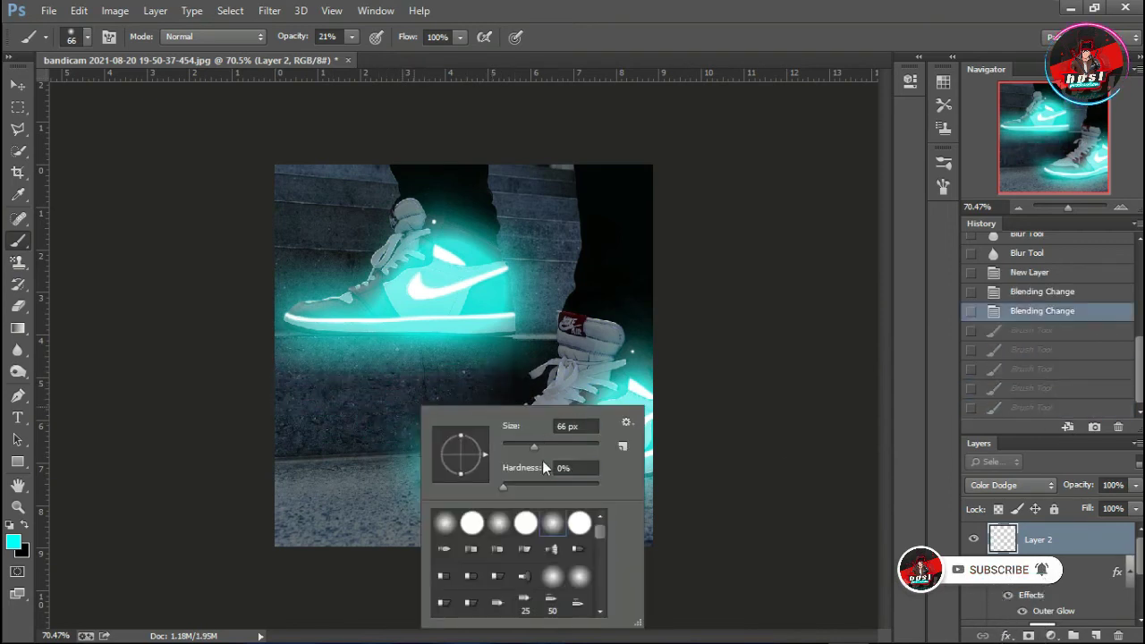
{"action": "left_click_drag", "start_coordinate": [349, 37], "coordinate": [342, 55]}
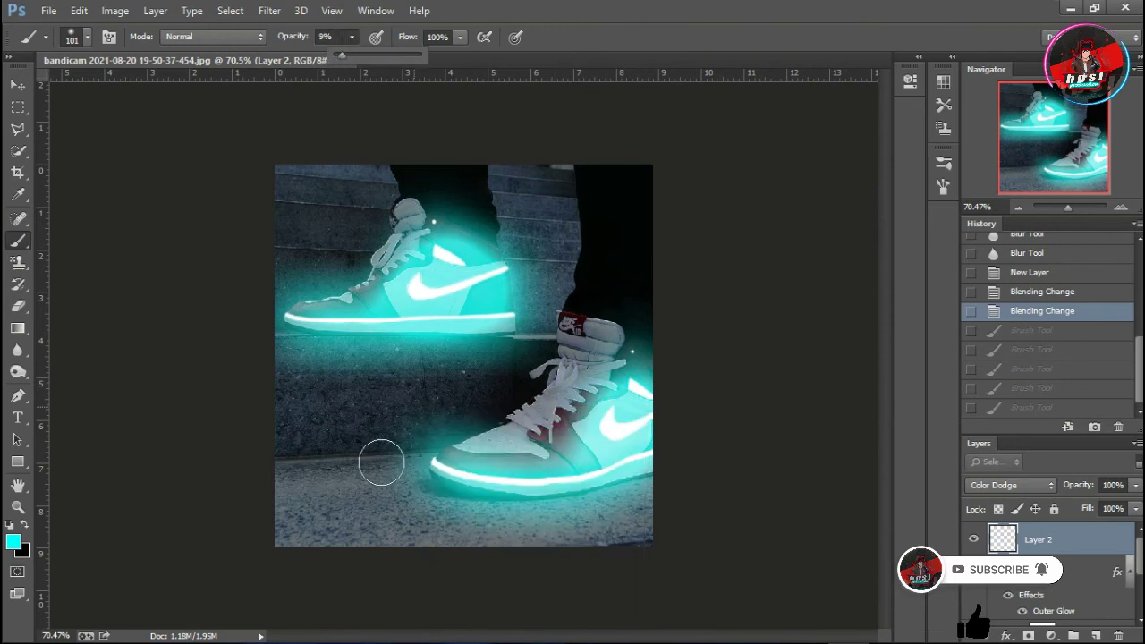
{"action": "mouse_move", "coordinate": [313, 387]}
{"action": "left_mouse_down"}
{"action": "mouse_move", "coordinate": [409, 417]}
{"action": "mouse_move", "coordinate": [352, 486]}
{"action": "mouse_move", "coordinate": [350, 516]}
{"action": "mouse_move", "coordinate": [447, 537]}
{"action": "left_mouse_up"}
{"action": "left_click", "coordinate": [582, 545]}
{"action": "mouse_move", "coordinate": [573, 394]}
{"action": "left_mouse_down"}
{"action": "mouse_move", "coordinate": [547, 384]}
{"action": "mouse_move", "coordinate": [563, 393]}
{"action": "left_mouse_up"}
{"action": "mouse_move", "coordinate": [474, 509]}
{"action": "left_mouse_down"}
{"action": "mouse_move", "coordinate": [418, 526]}
{"action": "mouse_move", "coordinate": [544, 550]}
{"action": "mouse_move", "coordinate": [340, 532]}
{"action": "mouse_move", "coordinate": [408, 497]}
{"action": "mouse_move", "coordinate": [358, 501]}
{"action": "mouse_move", "coordinate": [411, 474]}
{"action": "left_mouse_up"}
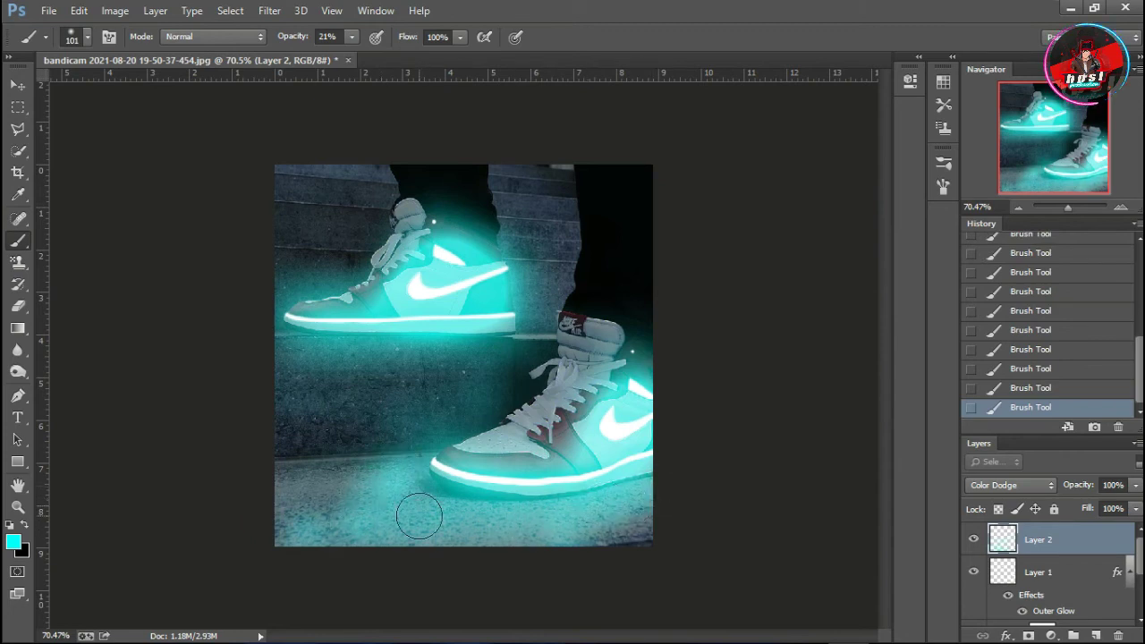
Step: Step back through the History panel to an earlier floor glow stroke
{"action": "left_click", "coordinate": [1036, 388]}
{"action": "left_click", "coordinate": [1037, 260]}
{"action": "left_click", "coordinate": [1037, 299]}
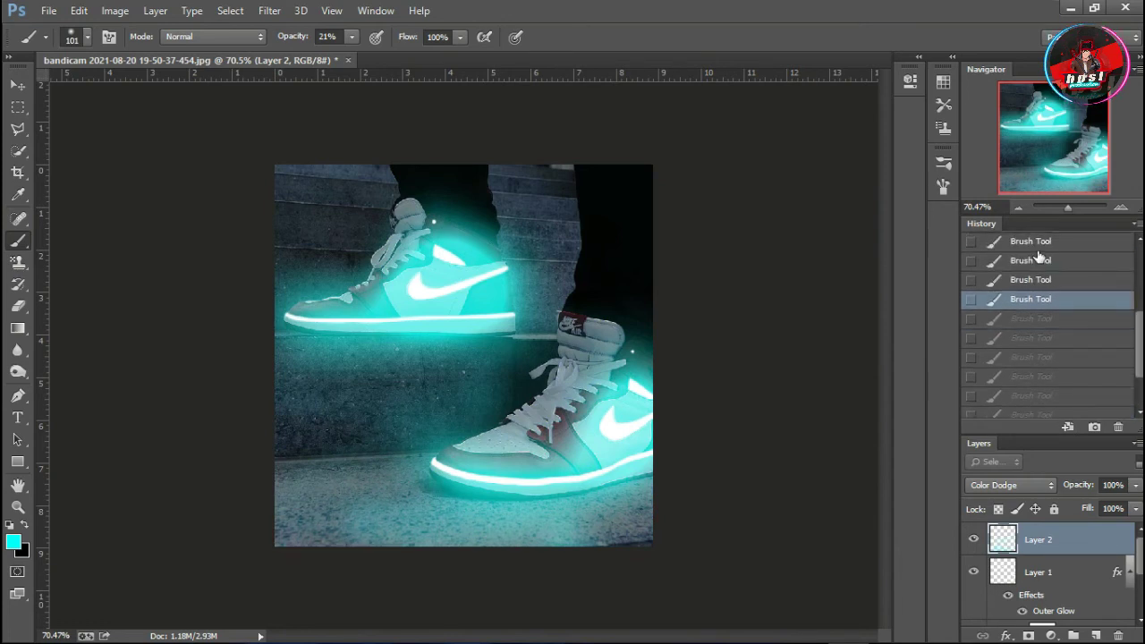
{"action": "left_click", "coordinate": [1037, 243]}
{"action": "left_click", "coordinate": [1038, 294]}
{"action": "left_click", "coordinate": [1037, 273]}
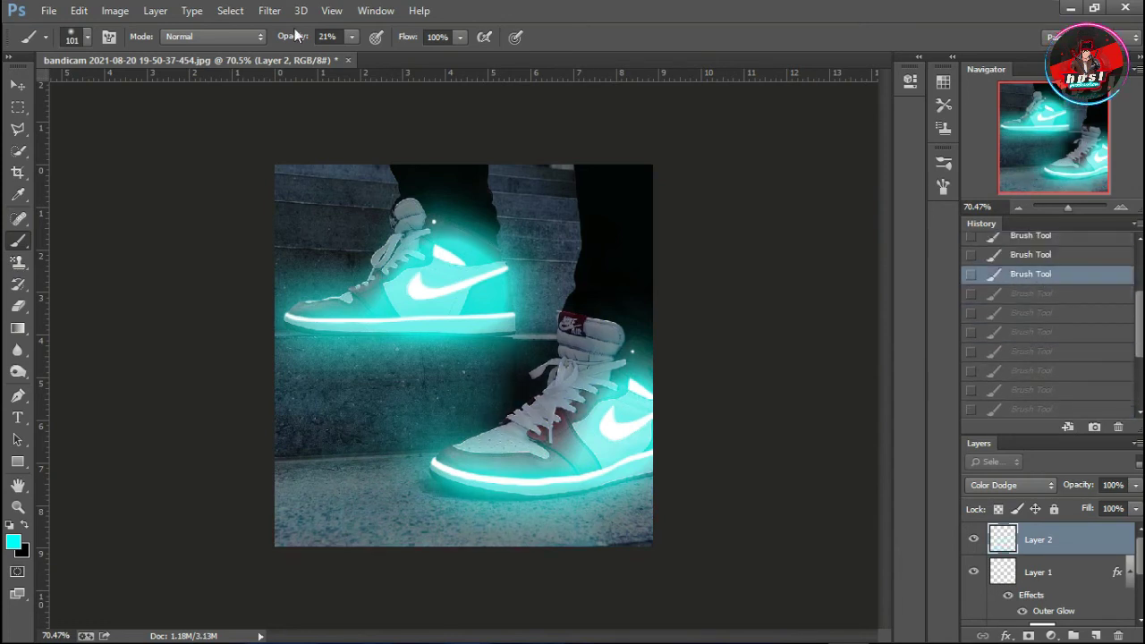
Step: Paint a wide 184 px, 14% opacity cyan stroke below the right shoe
{"action": "right_click", "coordinate": [497, 520]}
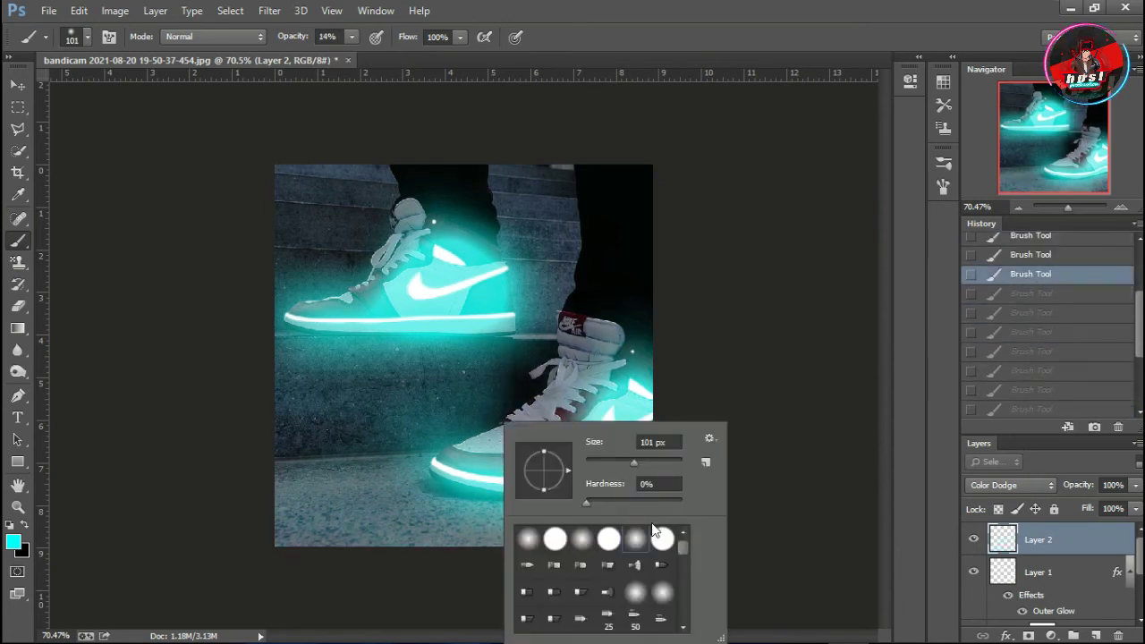
{"action": "left_click_drag", "start_coordinate": [637, 462], "coordinate": [654, 462]}
{"action": "key", "text": "Return"}
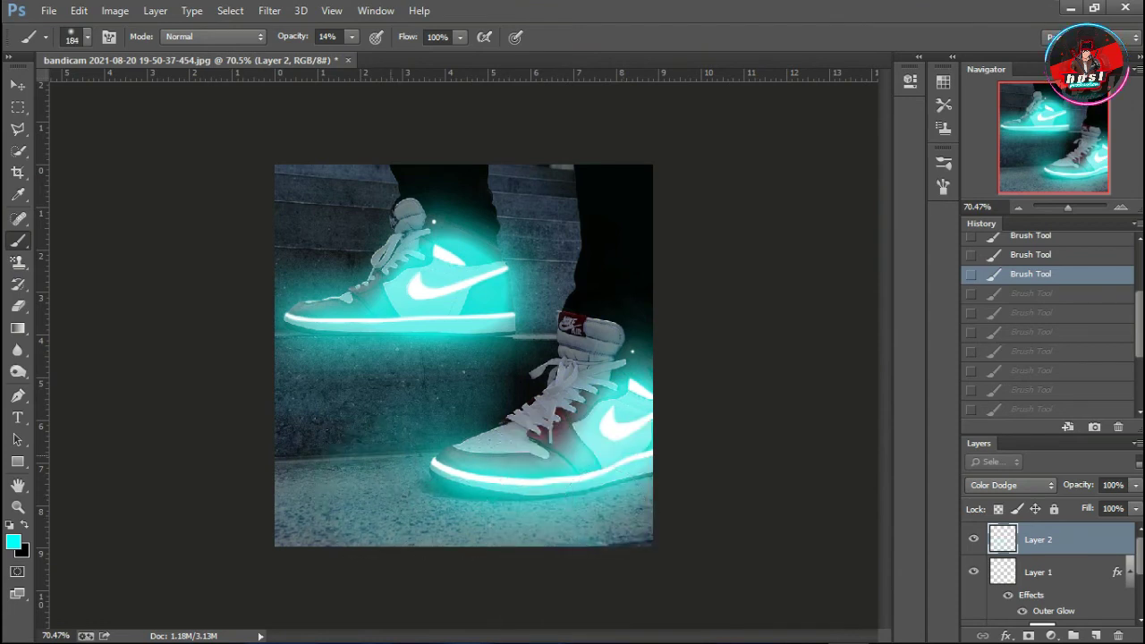
{"action": "left_click_drag", "start_coordinate": [553, 517], "coordinate": [600, 512]}
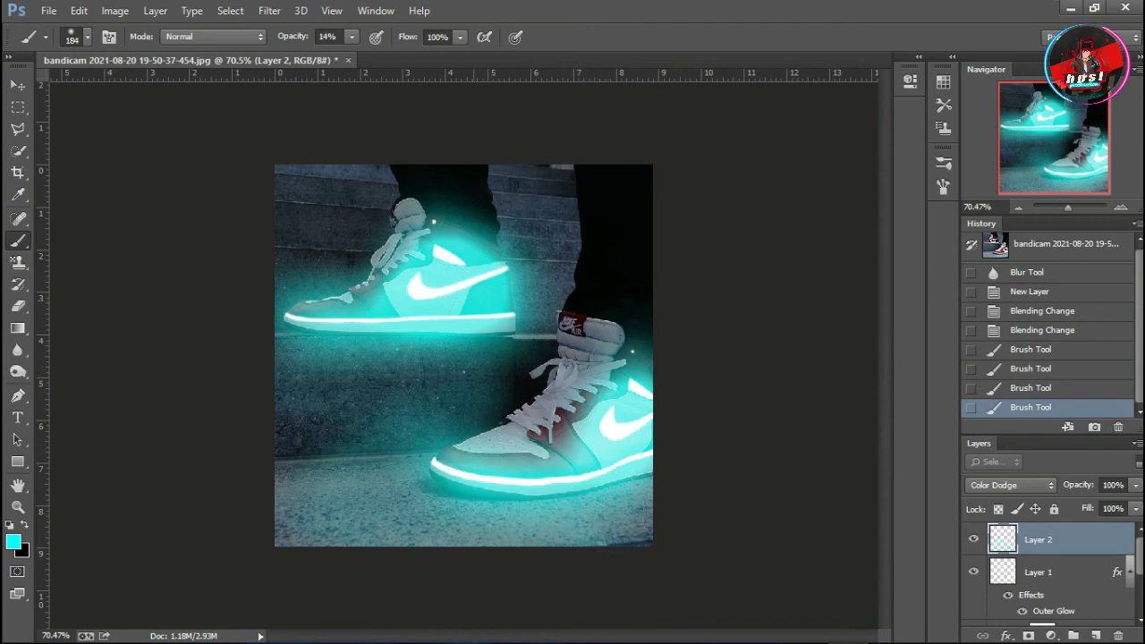
{"action": "left_click", "coordinate": [353, 37]}
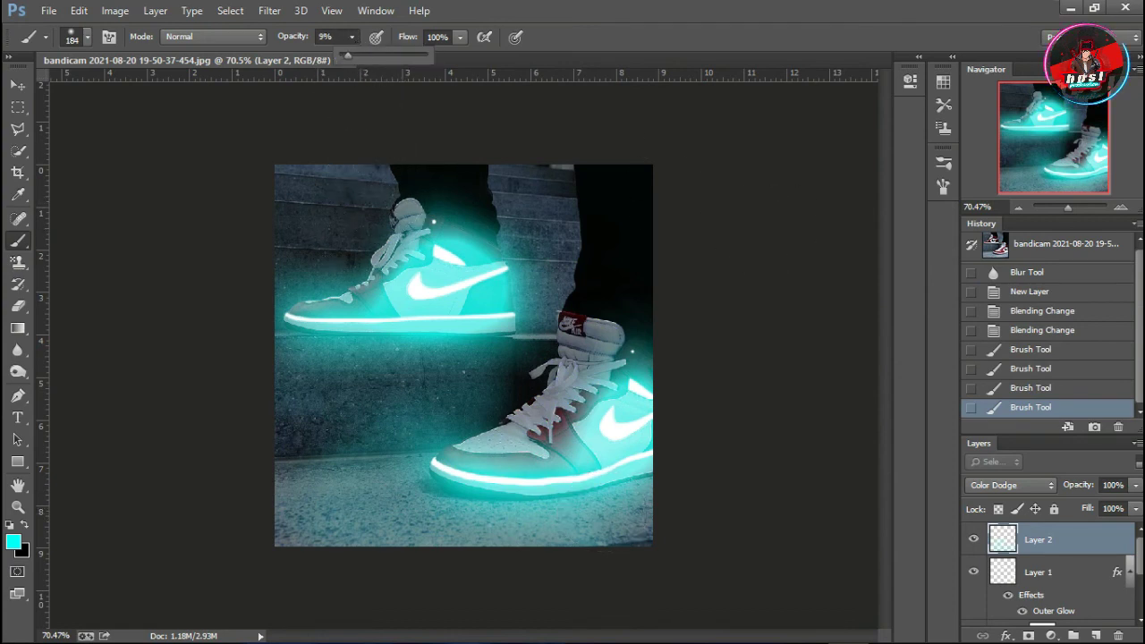
Step: Paint faint 9% cyan strokes by the stairs, right collar and right leg, undoing the heel stroke
{"action": "left_click_drag", "start_coordinate": [1064, 207], "coordinate": [1073, 207]}
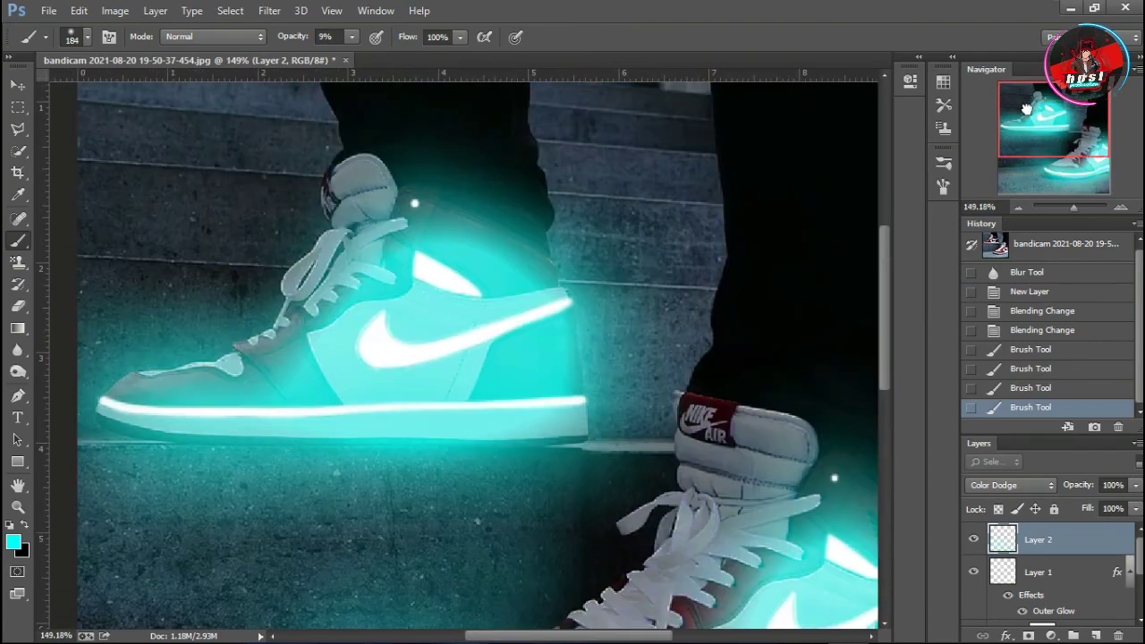
{"action": "mouse_move", "coordinate": [167, 191]}
{"action": "left_mouse_down"}
{"action": "mouse_move", "coordinate": [159, 294]}
{"action": "mouse_move", "coordinate": [191, 281]}
{"action": "mouse_move", "coordinate": [113, 289]}
{"action": "mouse_move", "coordinate": [205, 242]}
{"action": "mouse_move", "coordinate": [277, 340]}
{"action": "left_mouse_up"}
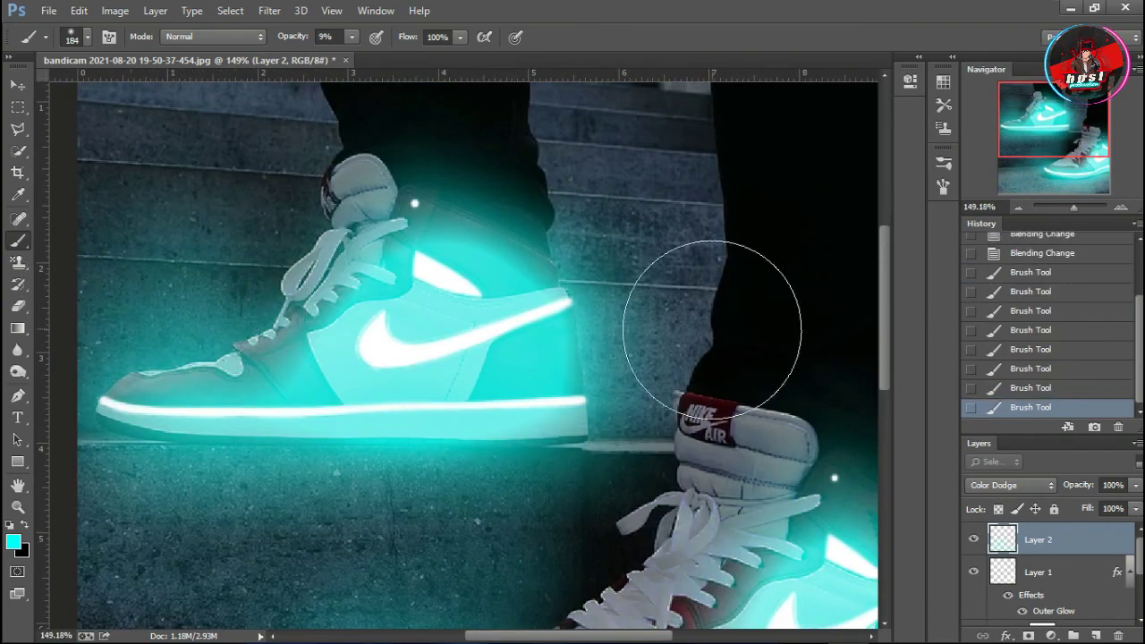
{"action": "left_click_drag", "start_coordinate": [614, 299], "coordinate": [690, 345]}
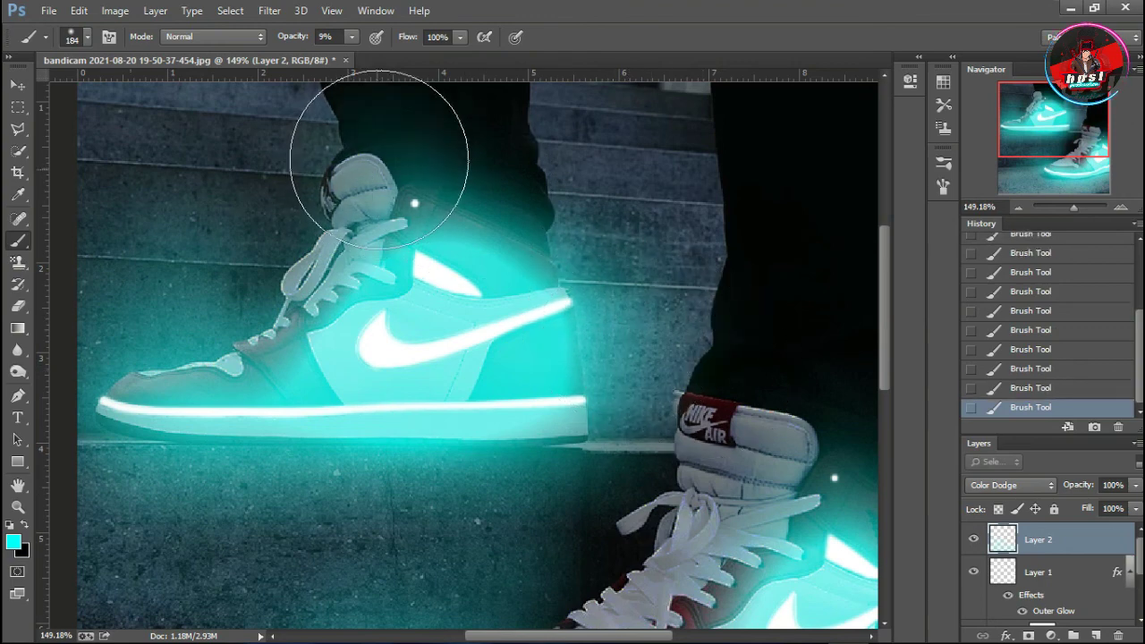
{"action": "left_click_drag", "start_coordinate": [378, 128], "coordinate": [371, 125]}
{"action": "key", "text": "ctrl+z"}
{"action": "key", "text": "ctrl+z"}
{"action": "key", "text": "ctrl+z"}
{"action": "key", "text": "ctrl+z"}
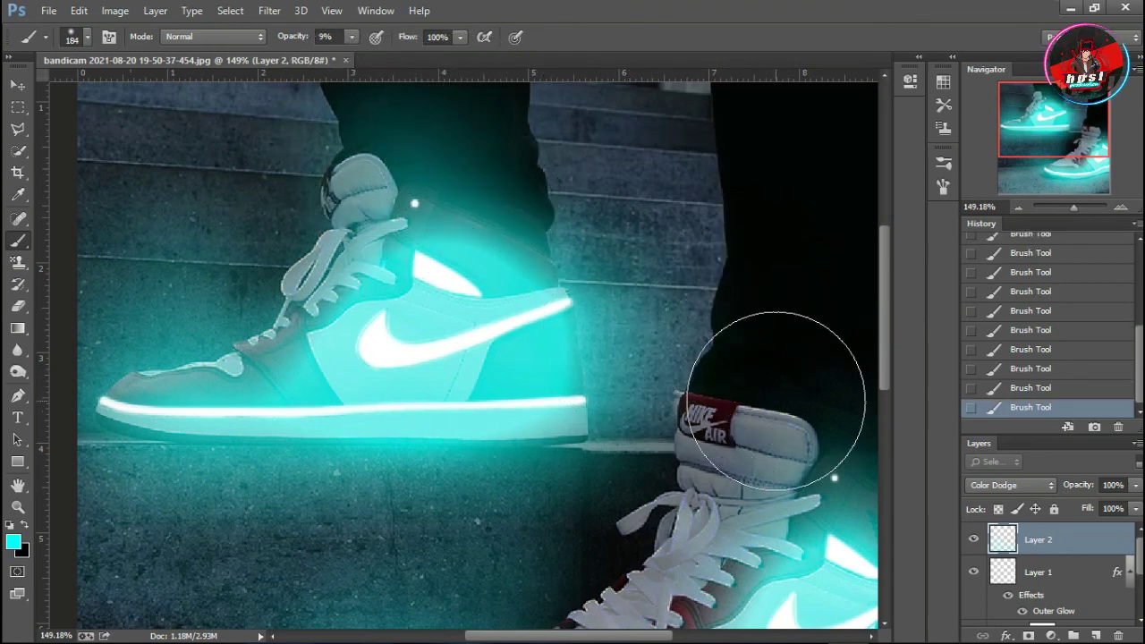
{"action": "key", "text": "ctrl+z"}
{"action": "mouse_move", "coordinate": [774, 388]}
{"action": "left_mouse_down"}
{"action": "mouse_move", "coordinate": [766, 218]}
{"action": "mouse_move", "coordinate": [741, 408]}
{"action": "mouse_move", "coordinate": [813, 286]}
{"action": "mouse_move", "coordinate": [762, 335]}
{"action": "mouse_move", "coordinate": [741, 409]}
{"action": "left_mouse_up"}
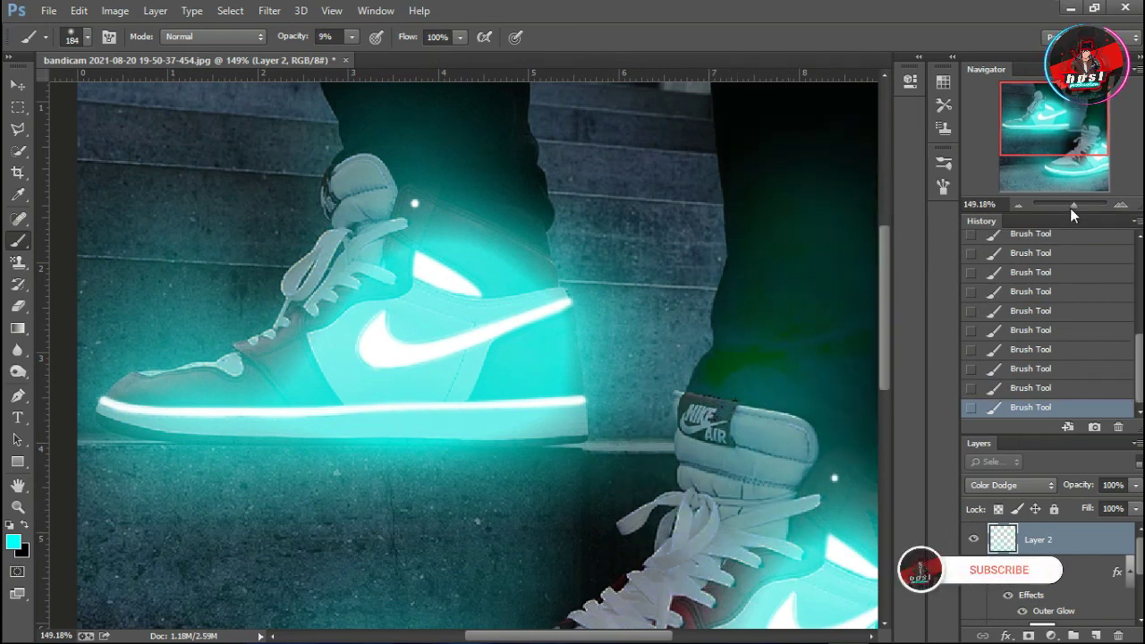
{"action": "left_click_drag", "start_coordinate": [1072, 208], "coordinate": [1068, 209]}
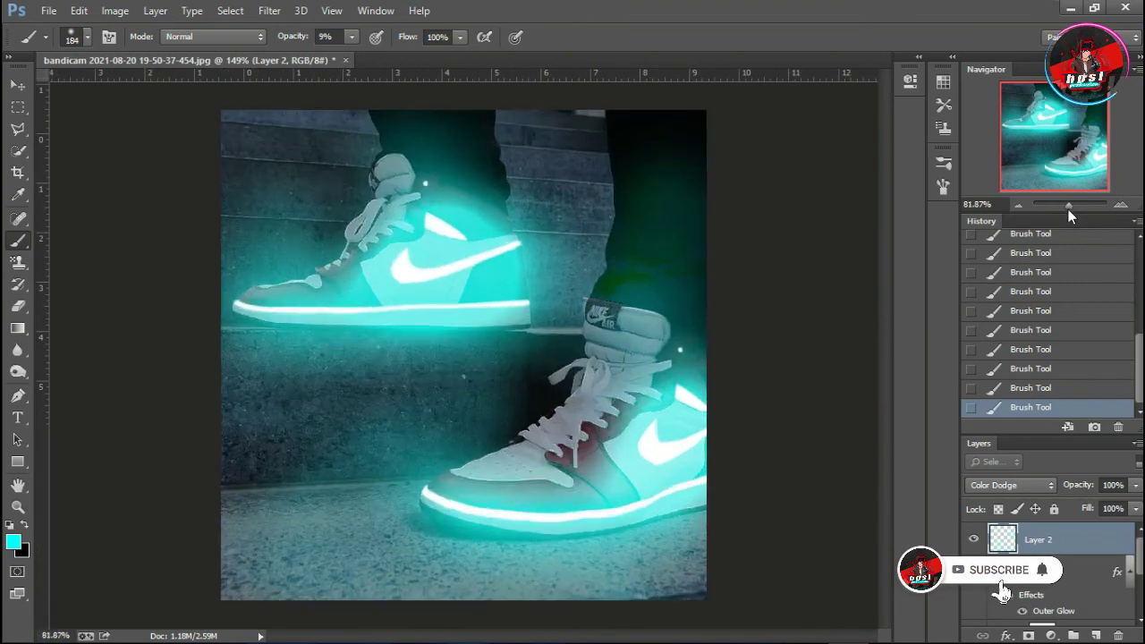